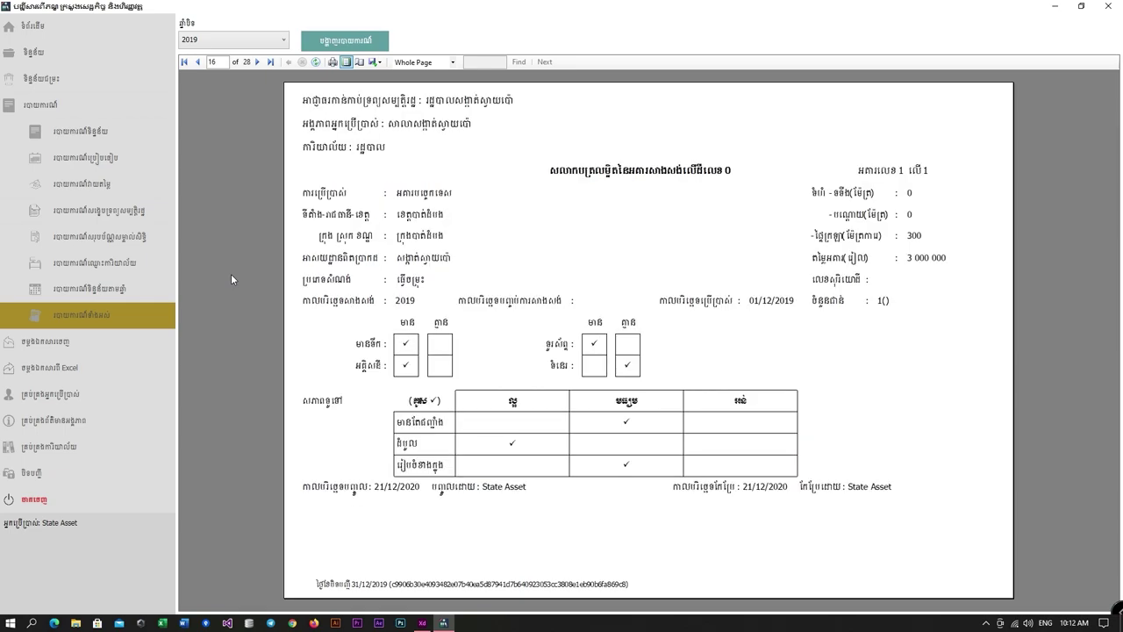
Review the remaining pages of the 2019 combined report, from the building detail sheets through to the state asset value summary.
key("Page_Down")
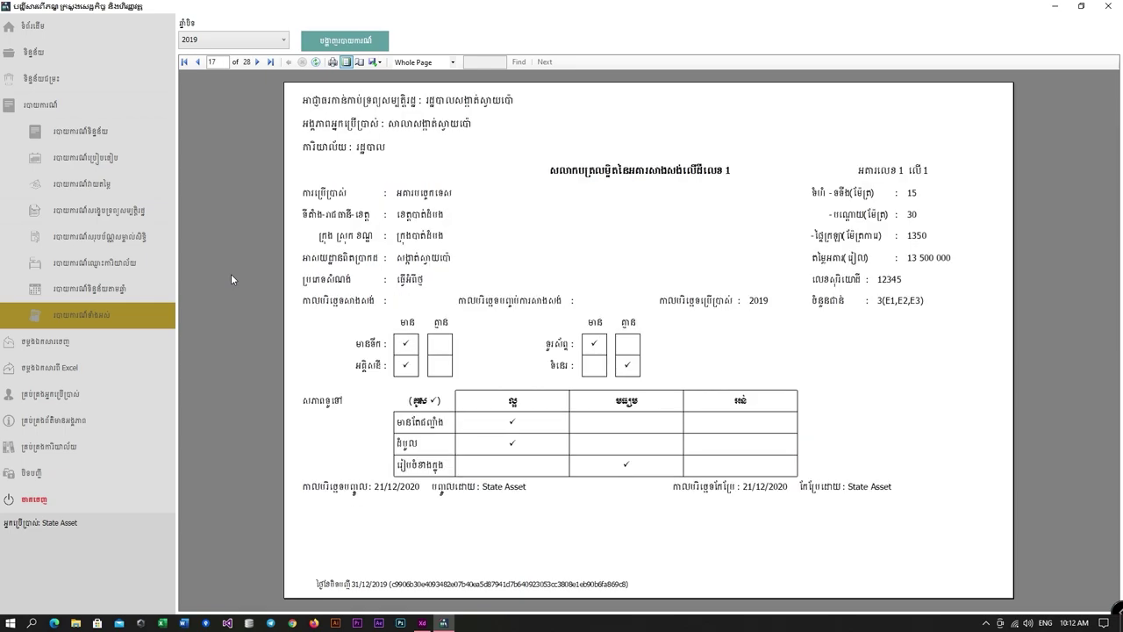
key("Page_Down")
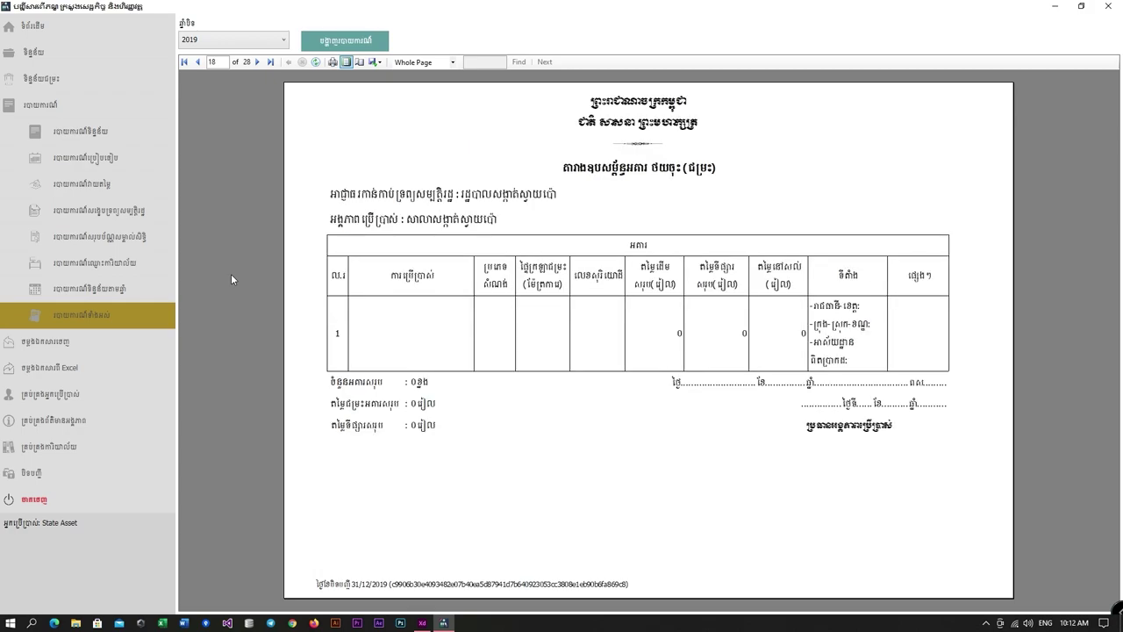
key("Page_Down")
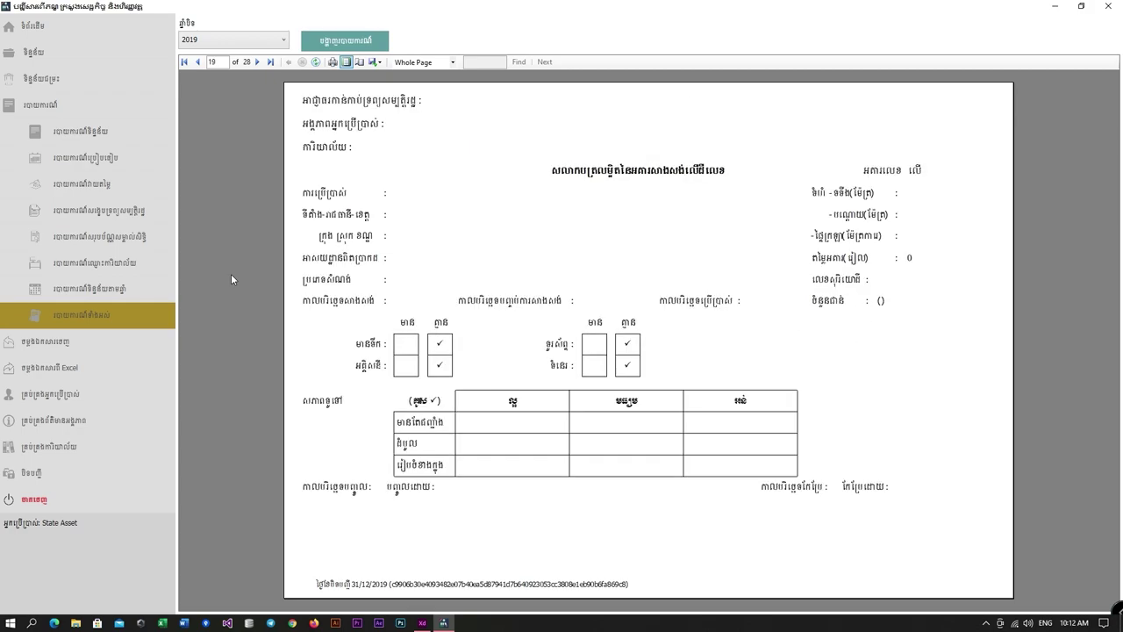
key("Page_Down")
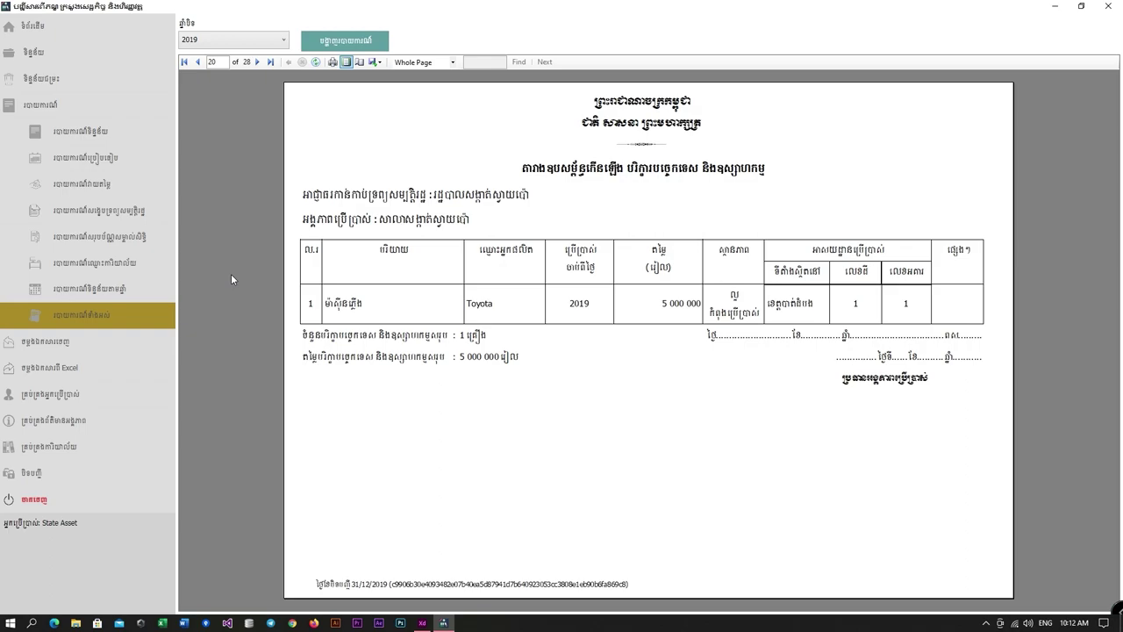
key("Page_Down")
key("Page_Down")
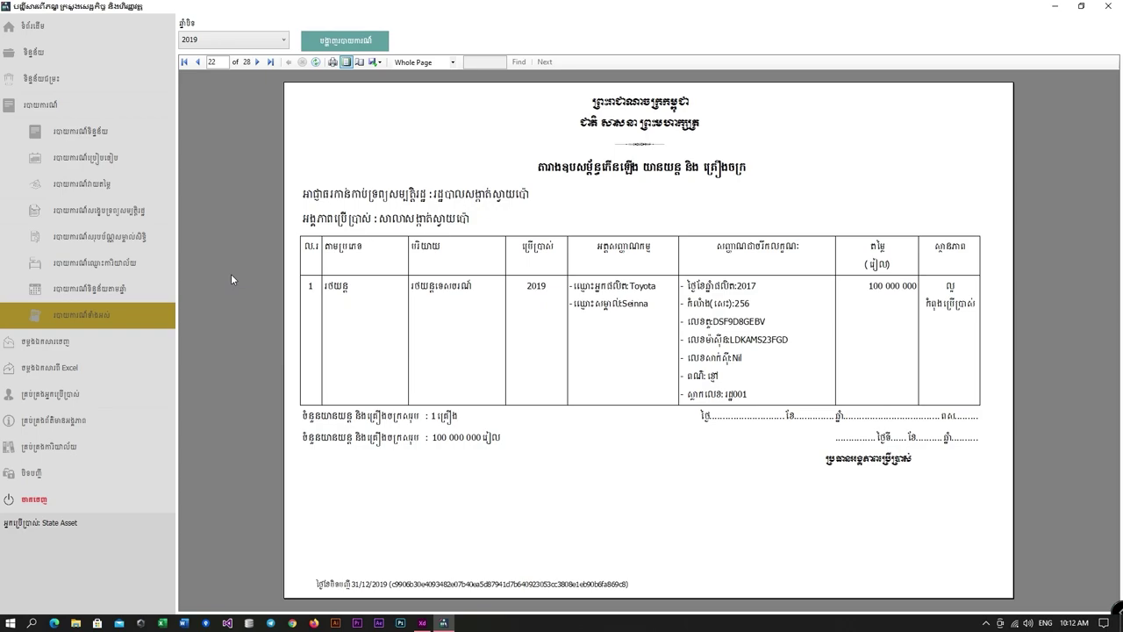
key("Page_Down")
key("Page_Down")
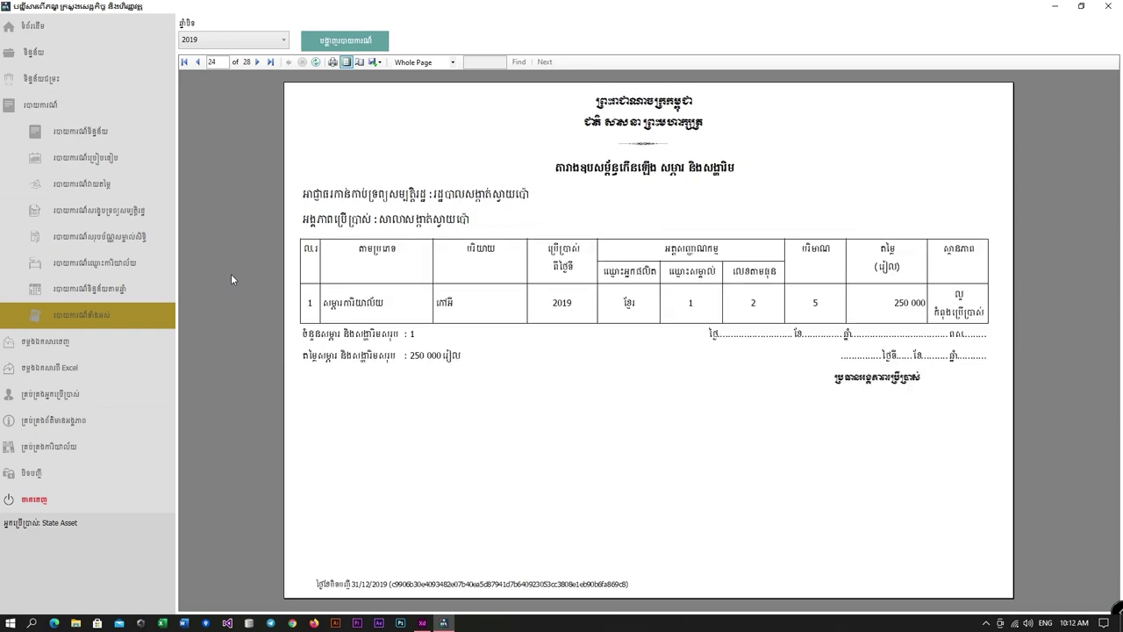
key("Page_Down")
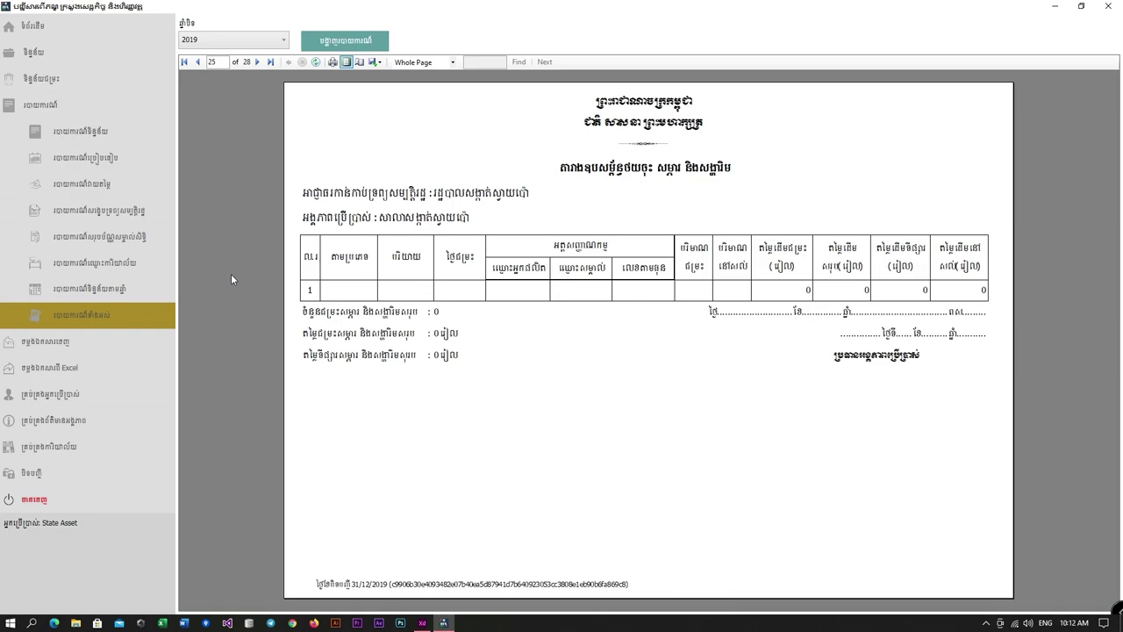
key("Page_Down")
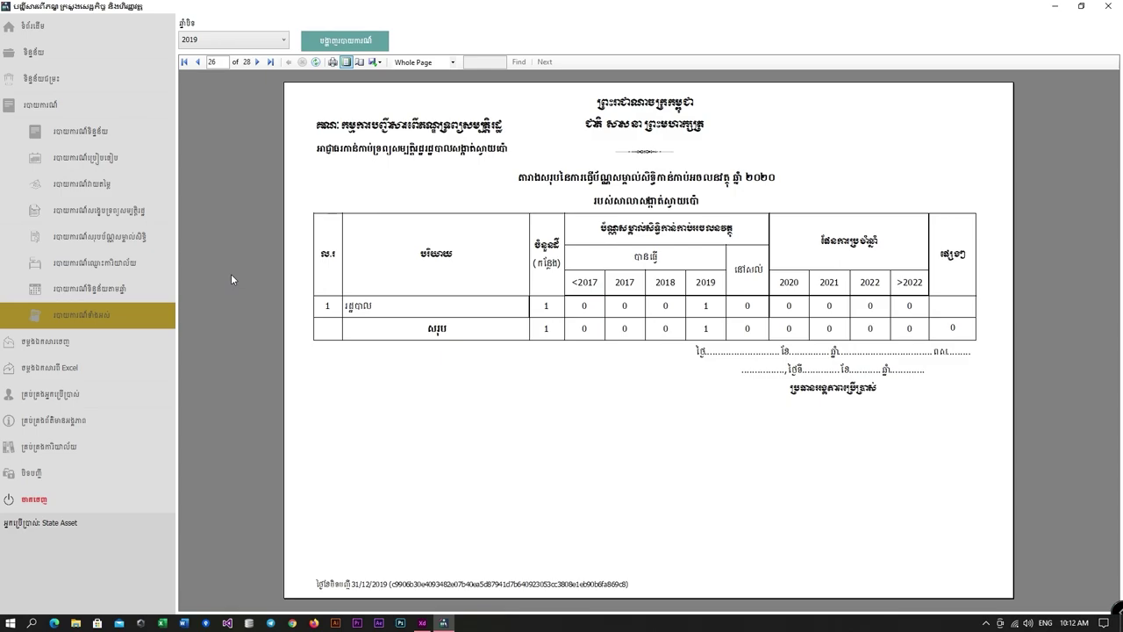
key("Page_Down")
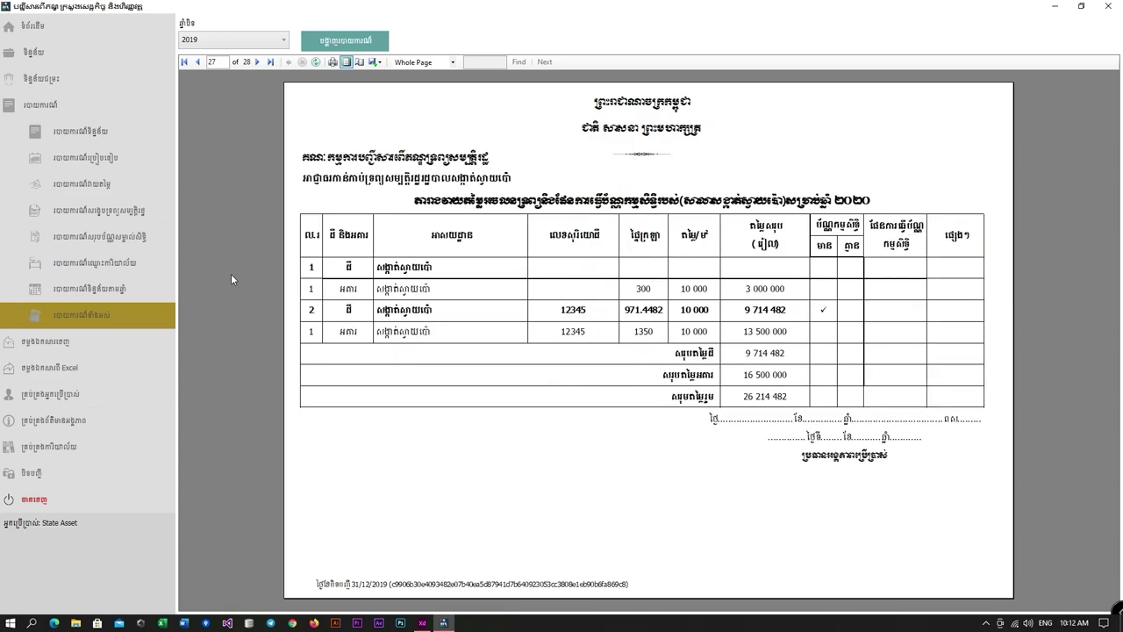
key("Page_Down")
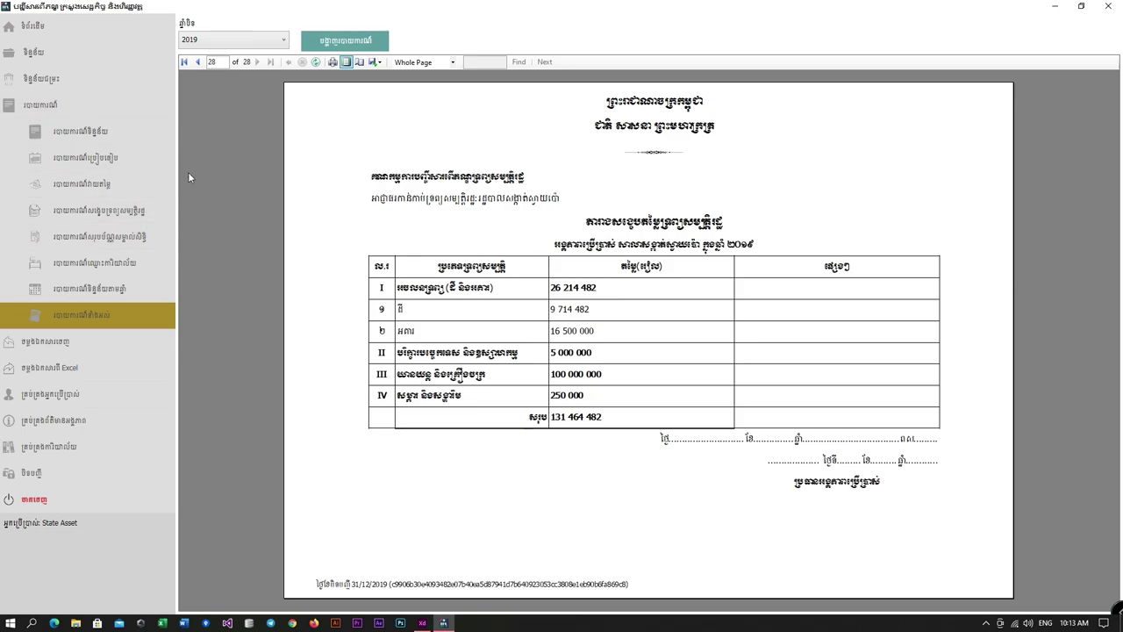
Start a new land record with usage type ដីក្រុងមិនទាន់សង់រួច (ដកមស) and 1 building on the land.
left_click(92, 60)
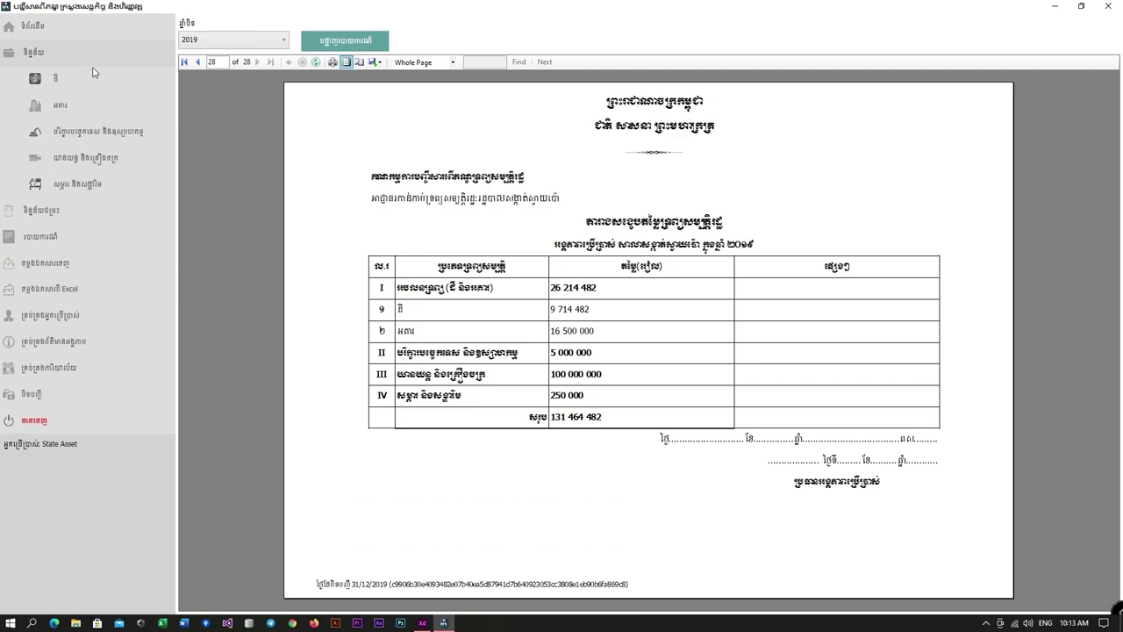
left_click(94, 76)
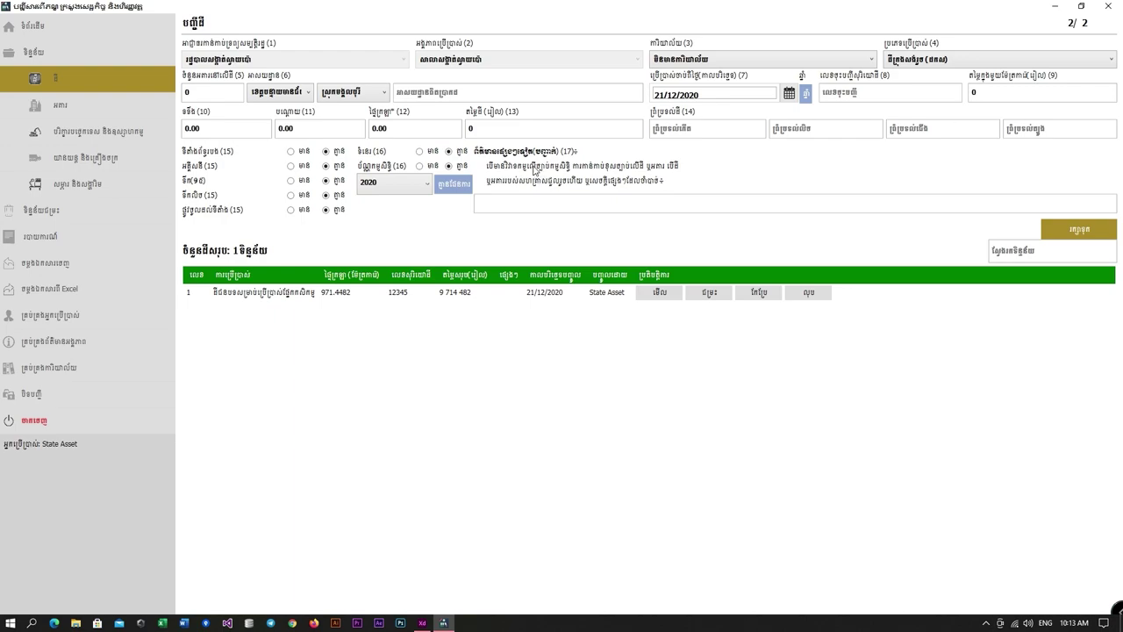
left_click(807, 68)
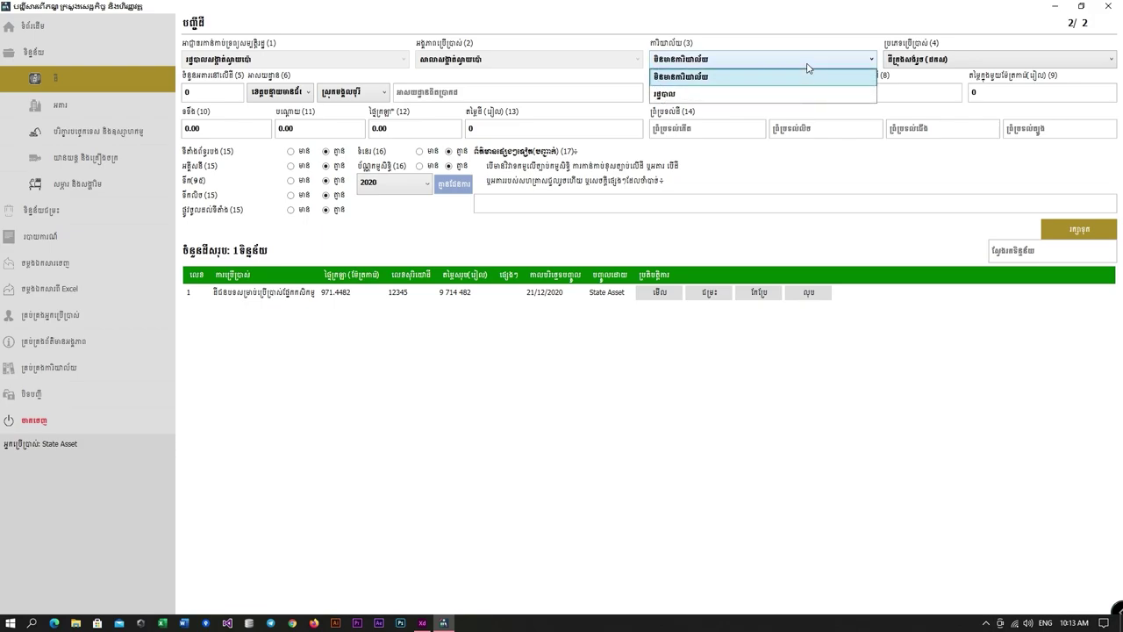
left_click(808, 67)
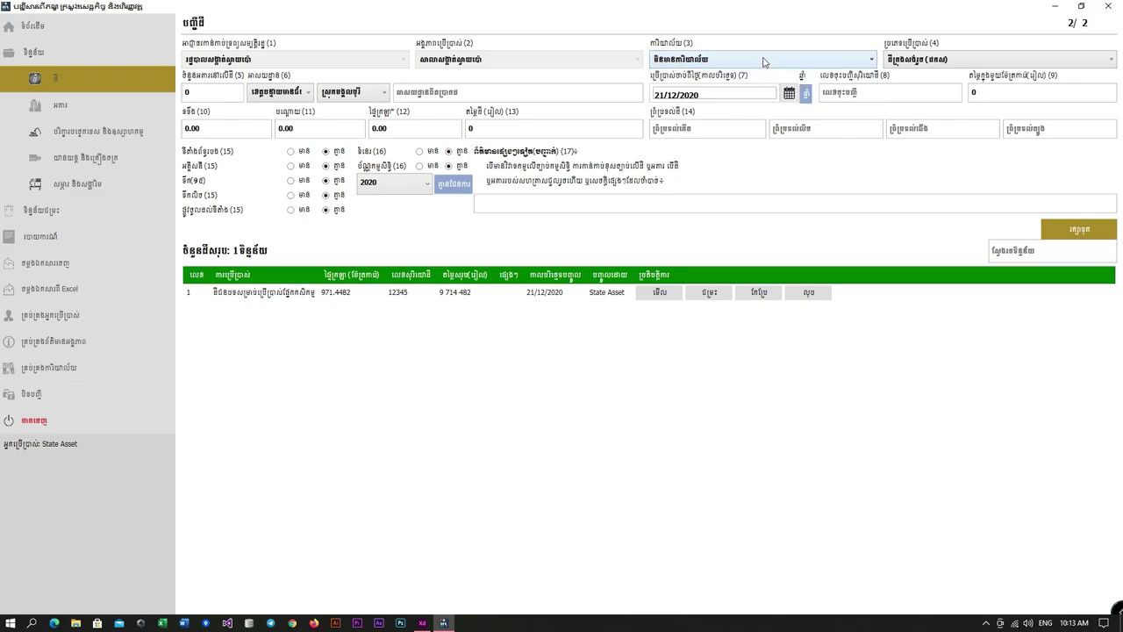
left_click(946, 59)
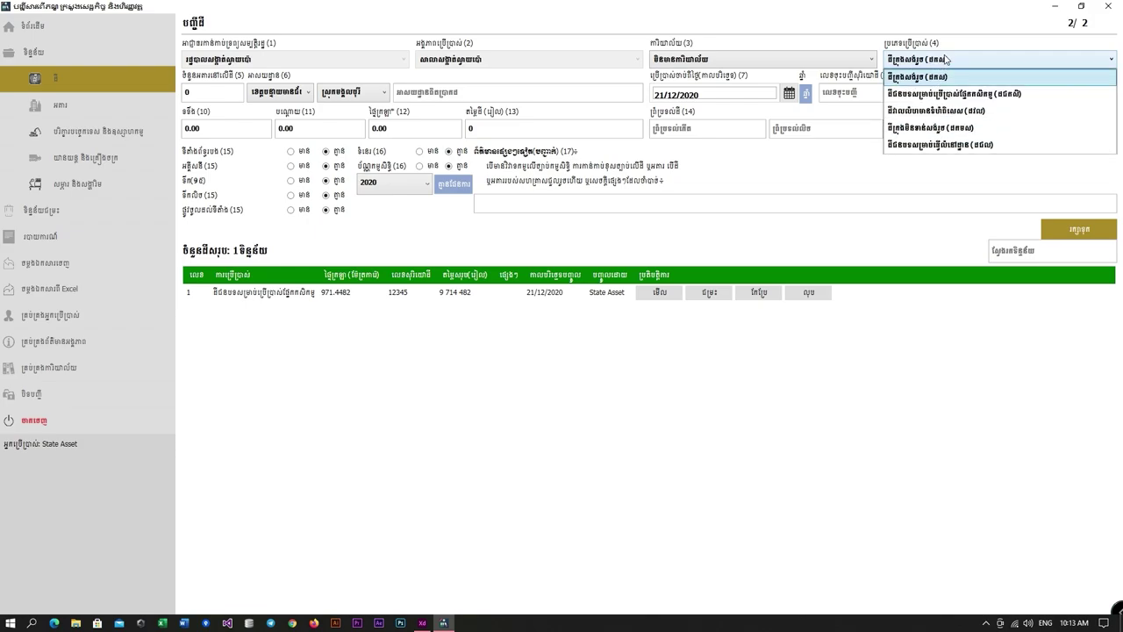
left_click(956, 131)
left_click(220, 97)
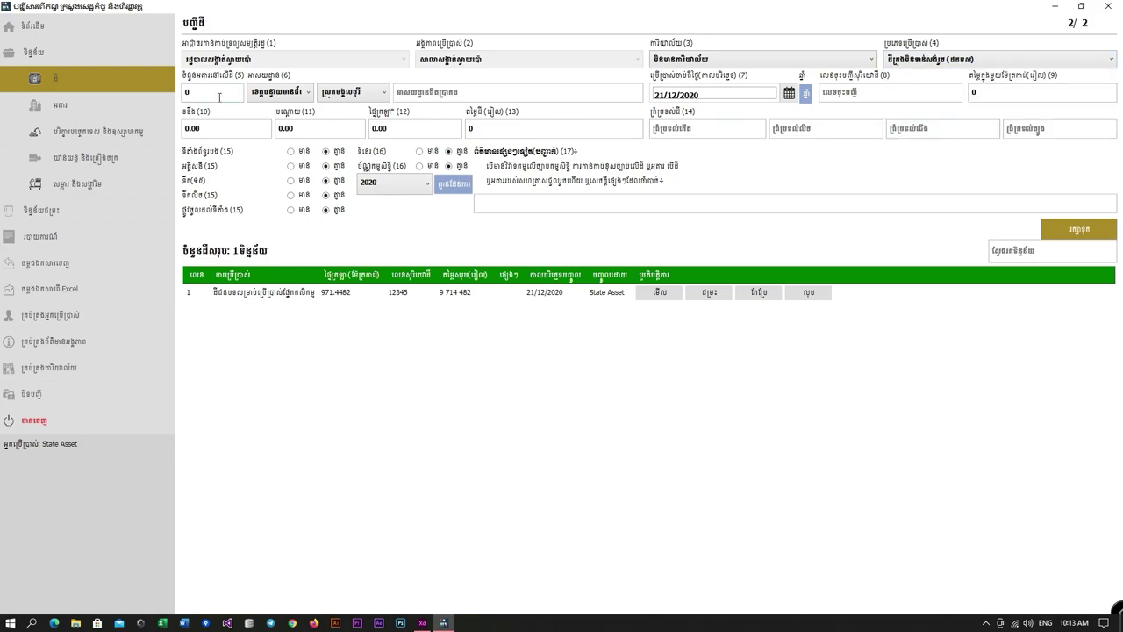
key("BackSpace")
type("1")
Set the land's location to province ខេត្តបាត់ដំបង, city ក្រុងបាត់ដំបង and exact address សង្កាត់ស្វាយប៉ោ.
left_click(277, 95)
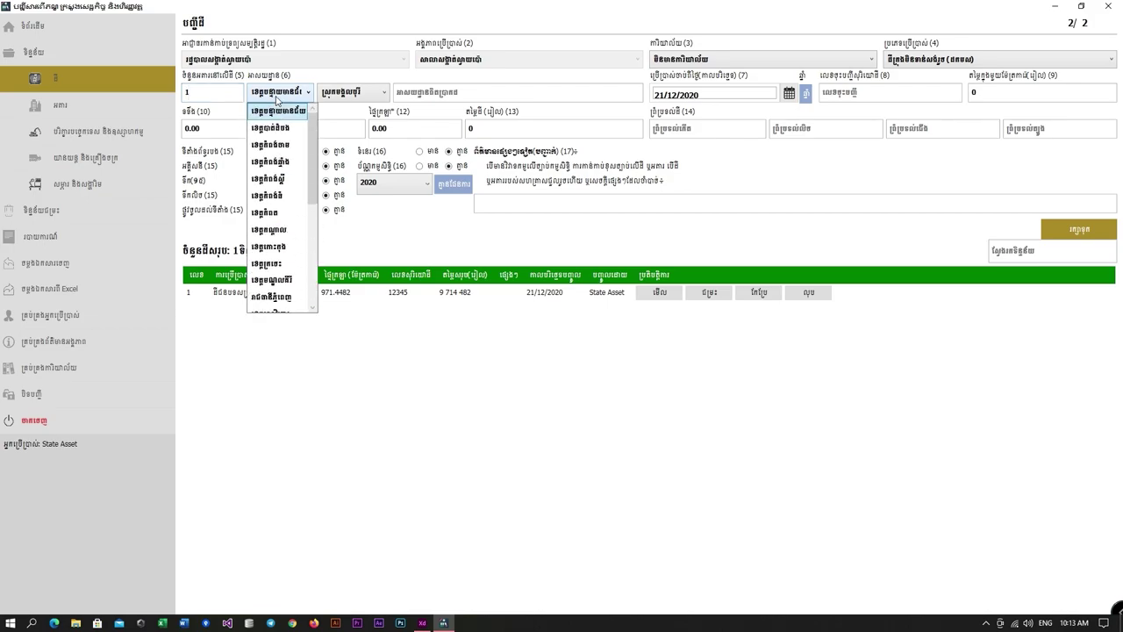
left_click(270, 128)
left_click(342, 97)
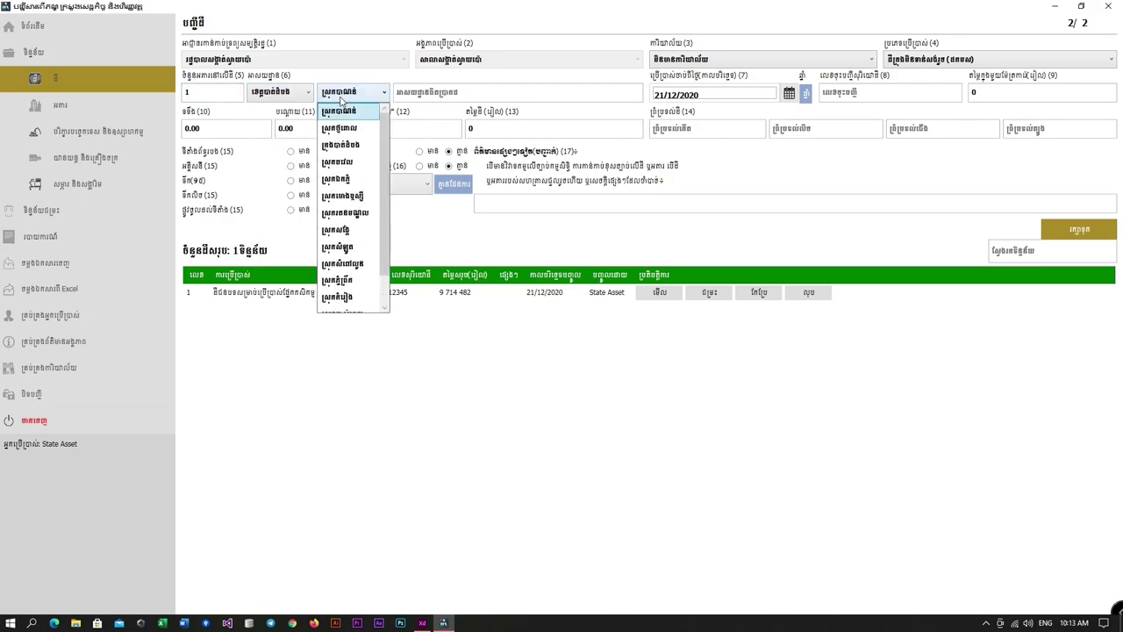
left_click(342, 143)
left_click(426, 97)
key("alt+shift")
type("សង្កាត់")
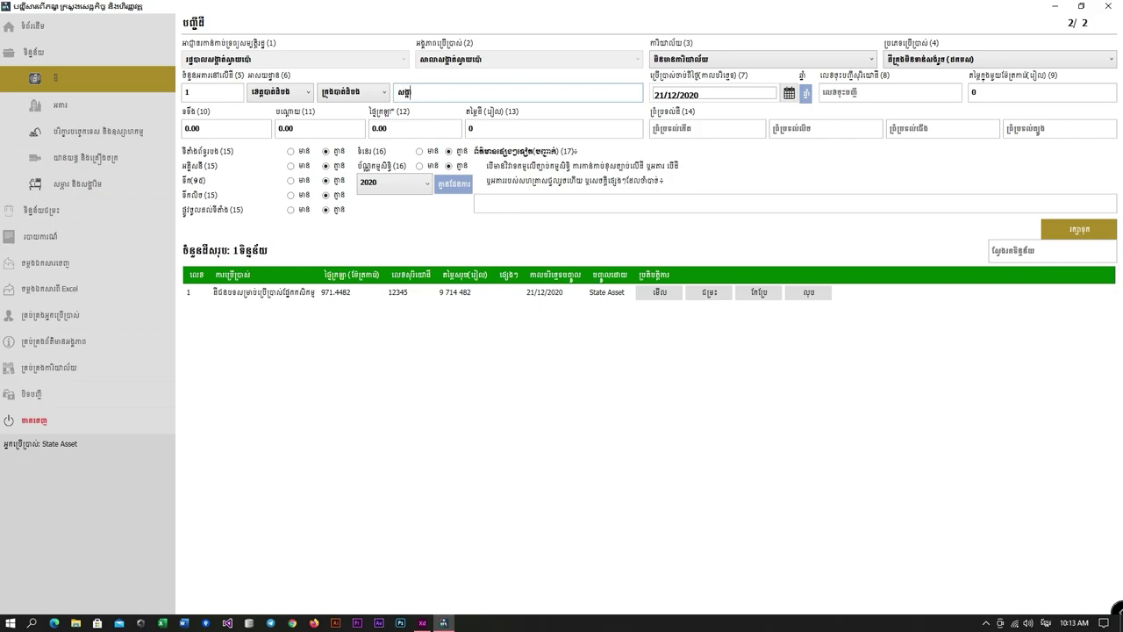
type("ស្វាយប៉ោ")
Give the land's usage start as year 2020, with a price of 20 000 riel per square metre and an area of 5,000 m².
left_click(805, 94)
key("alt+shift")
key("BackSpace")
type("2020")
left_click(849, 95)
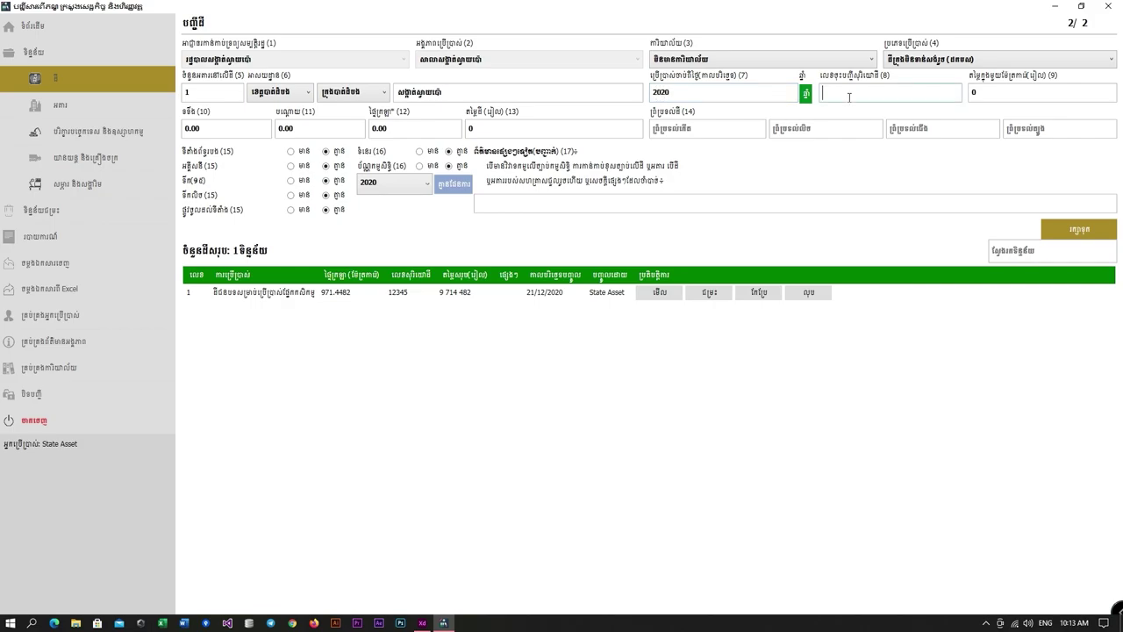
left_click(1000, 96)
type("200000")
left_click(379, 133)
type("5000")
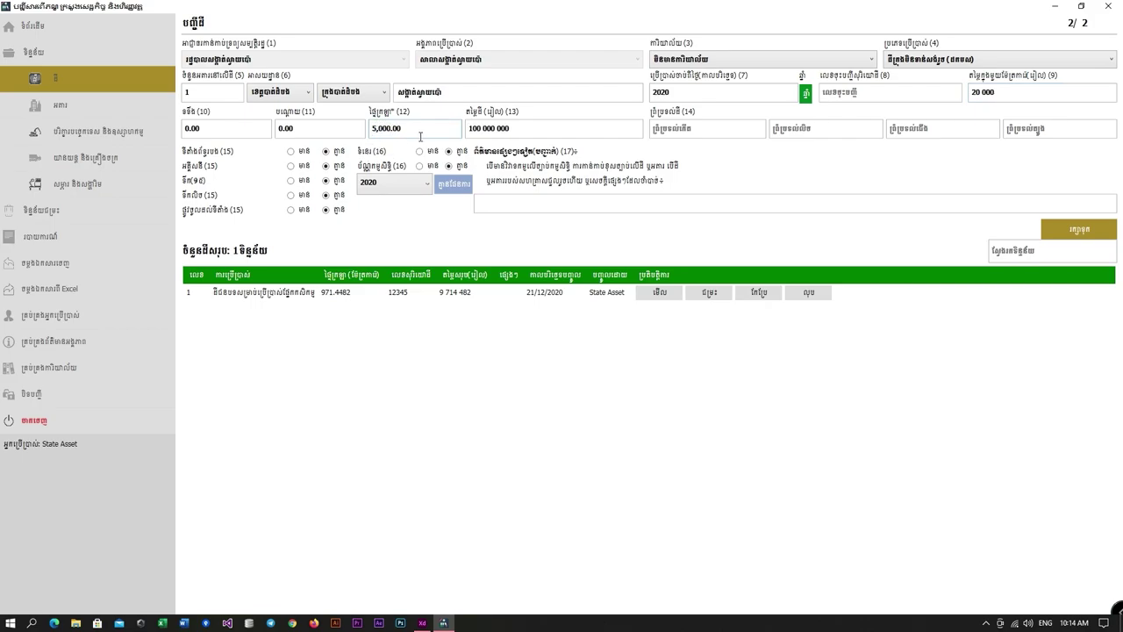
key("Tab")
key("Tab")
key("Tab")
key("Tab")
Mark the land as having a fence, electricity and water, and set the ownership certificate plan year to 2022.
left_click(302, 152)
left_click(303, 167)
left_click(302, 181)
left_click(405, 190)
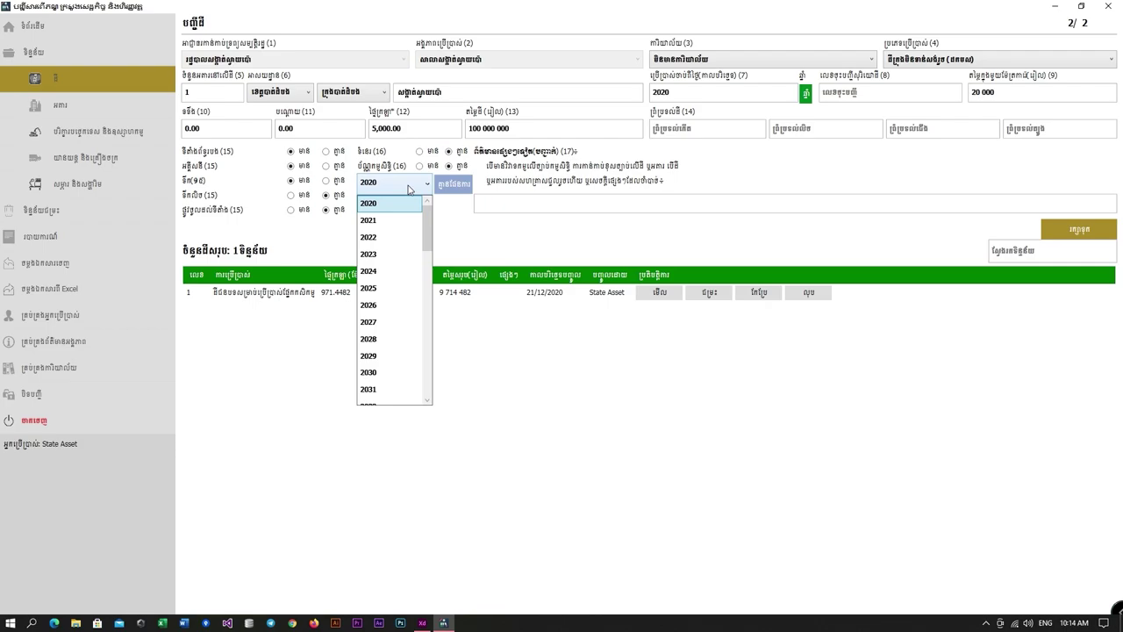
left_click(390, 237)
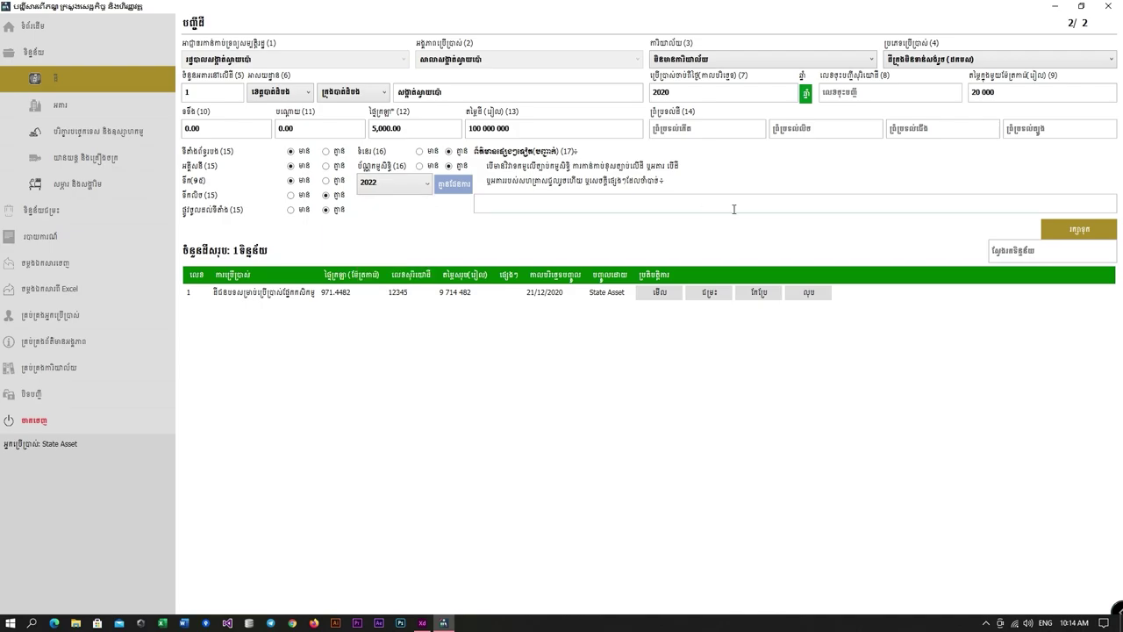
Save the land record and complete its reference document and lease contract forms without adding entries.
left_click(1079, 233)
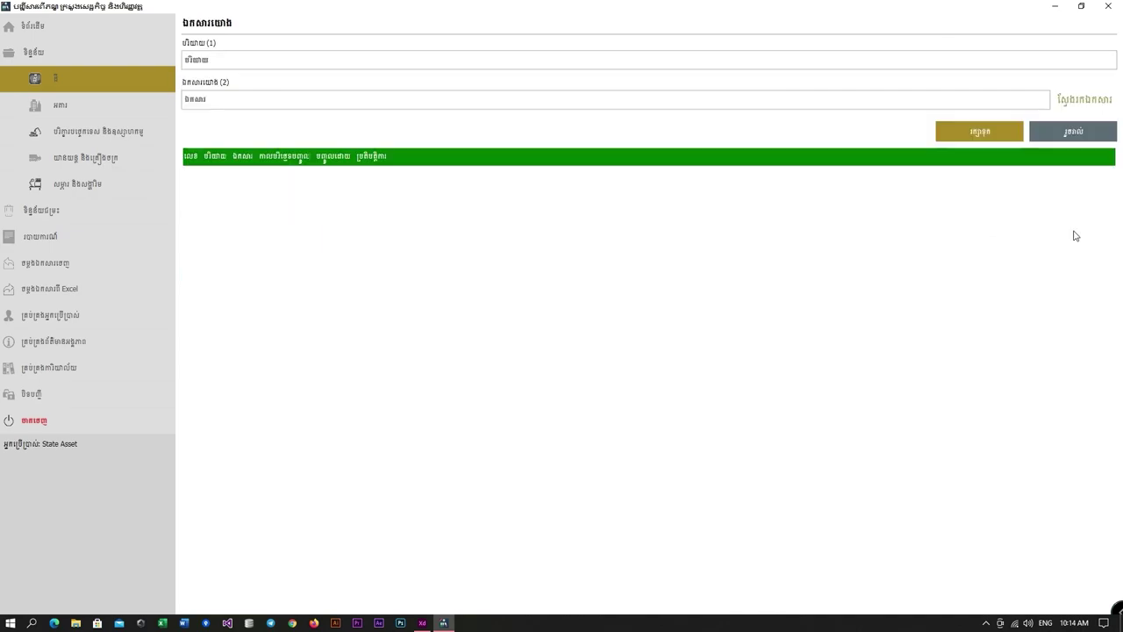
left_click(1080, 143)
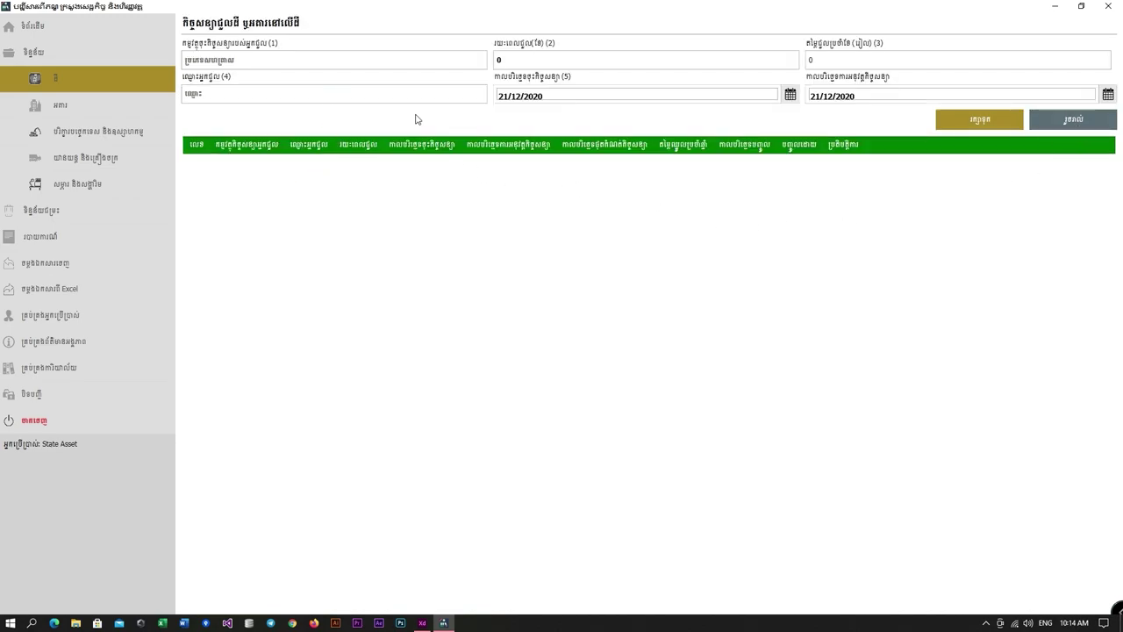
left_click(1051, 122)
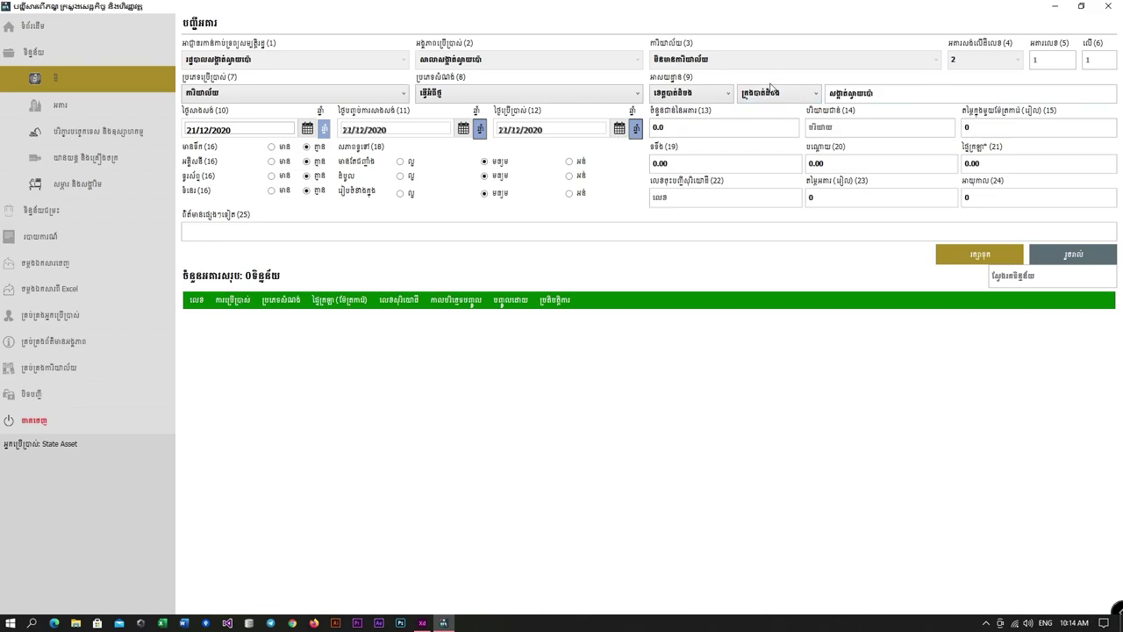
Set the building's usage type to លំនៅដ្ឋាន and its construction type to ធ្វើចម្រុះ.
left_click(365, 93)
left_click(198, 145)
left_click(472, 98)
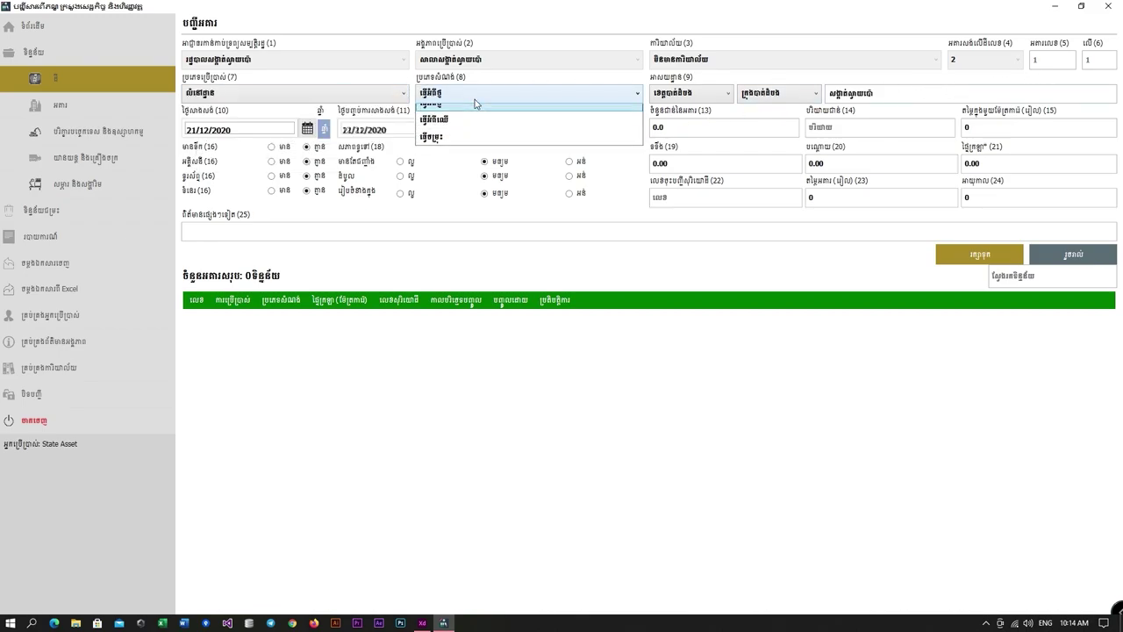
left_click(442, 148)
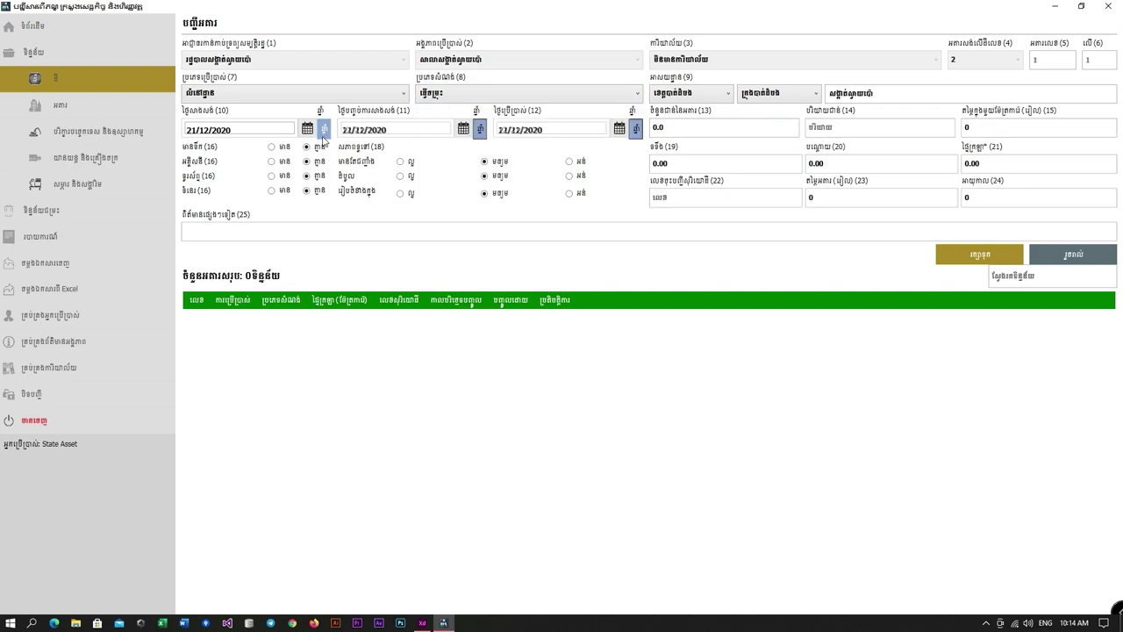
Switch the building's construction start, completion and usage dates to year-only entry, and set the usage year to 2020.
left_click(324, 129)
left_click(480, 129)
left_click(636, 129)
left_click(585, 135)
type("2020")
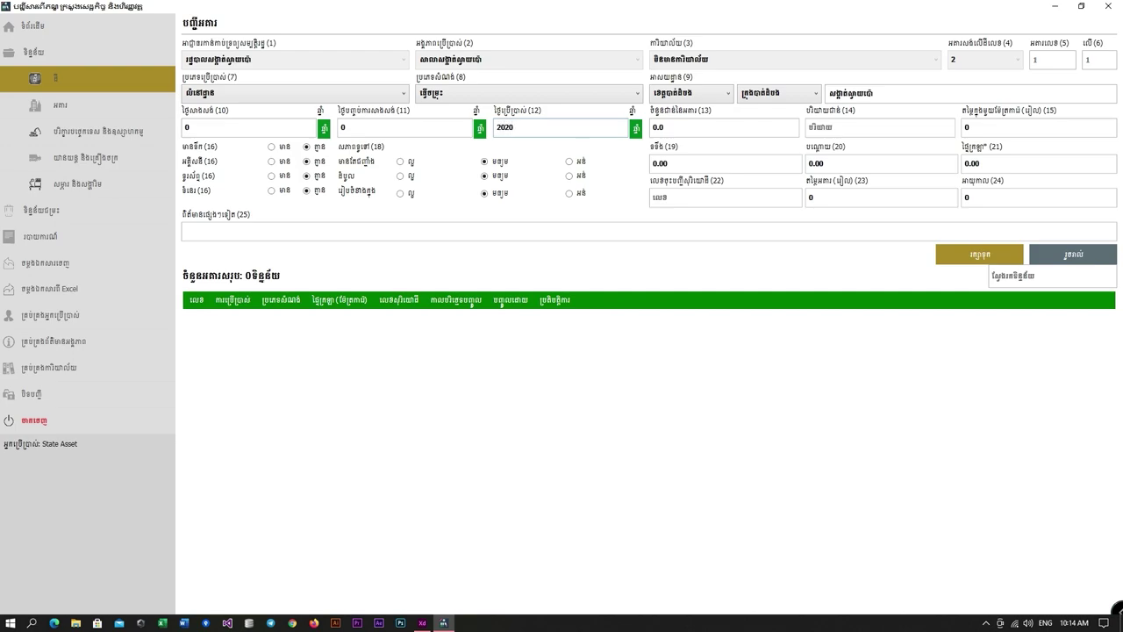
Set the building's number of floors to 1 and its price per square metre to 20 000 riel.
left_click(660, 130)
type("1")
left_click(980, 133)
type("200000")
Mark the building as having water and electricity, and rate the condition of its walls as good (ល្អ).
left_click(271, 148)
left_click(284, 165)
left_click(408, 163)
Set the building's area to 450 m², save the building record and finish its reference documents without adding any.
left_click(1001, 170)
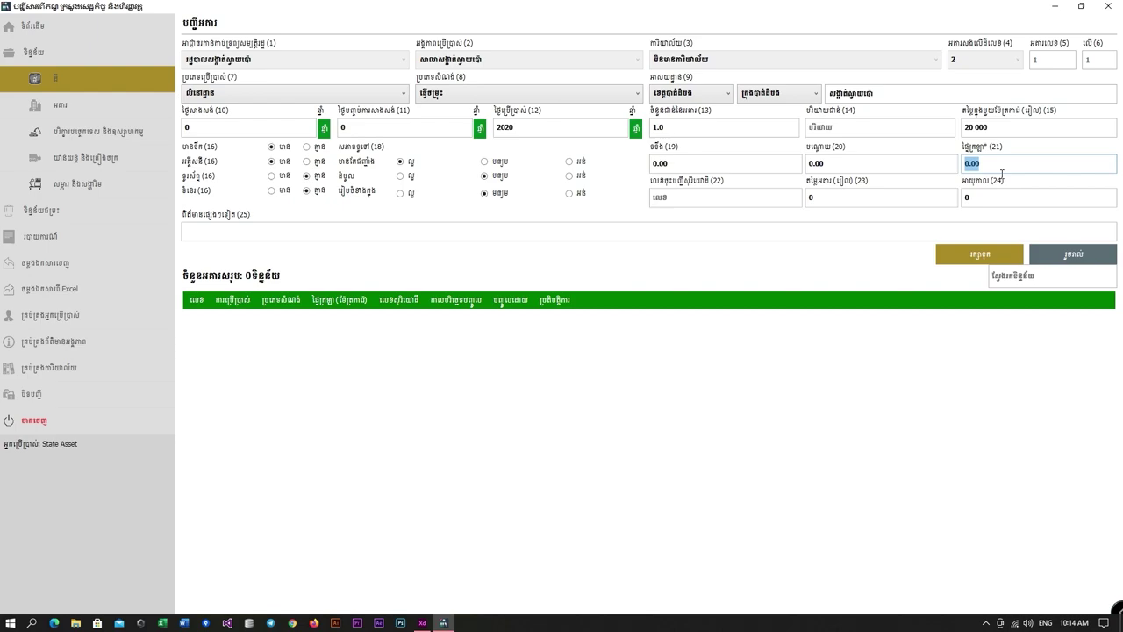
type("450")
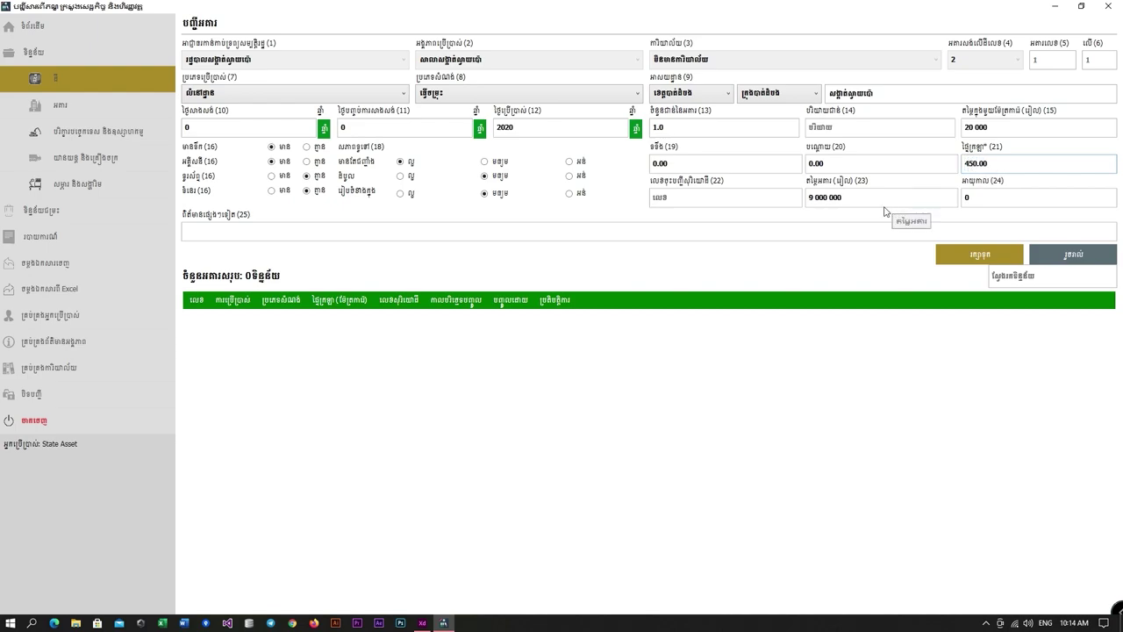
left_click(981, 256)
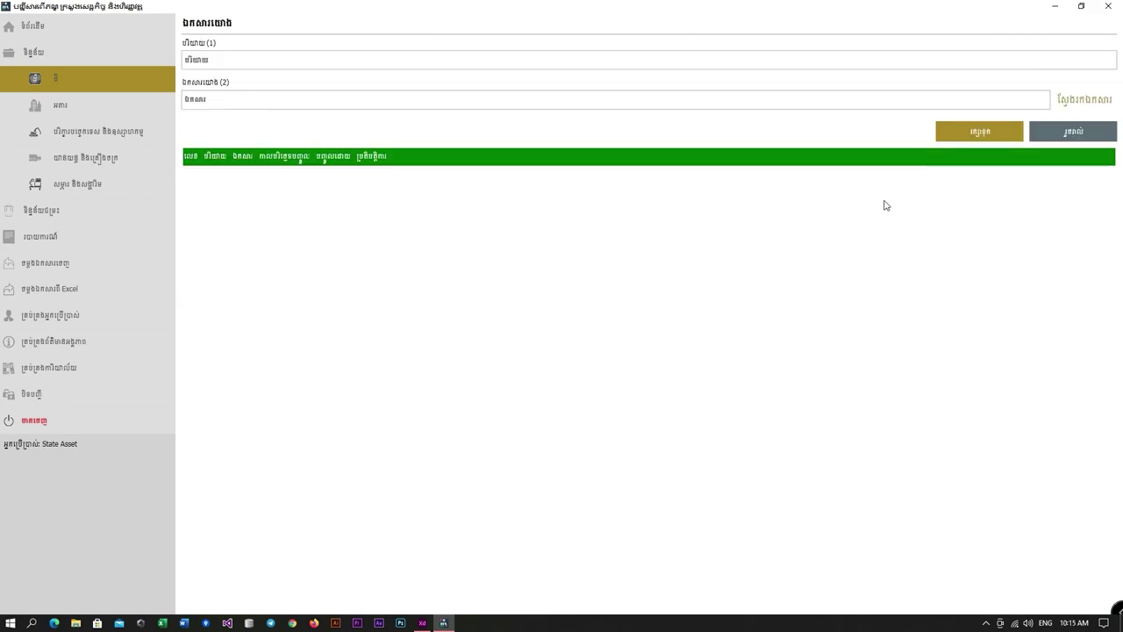
left_click(1038, 138)
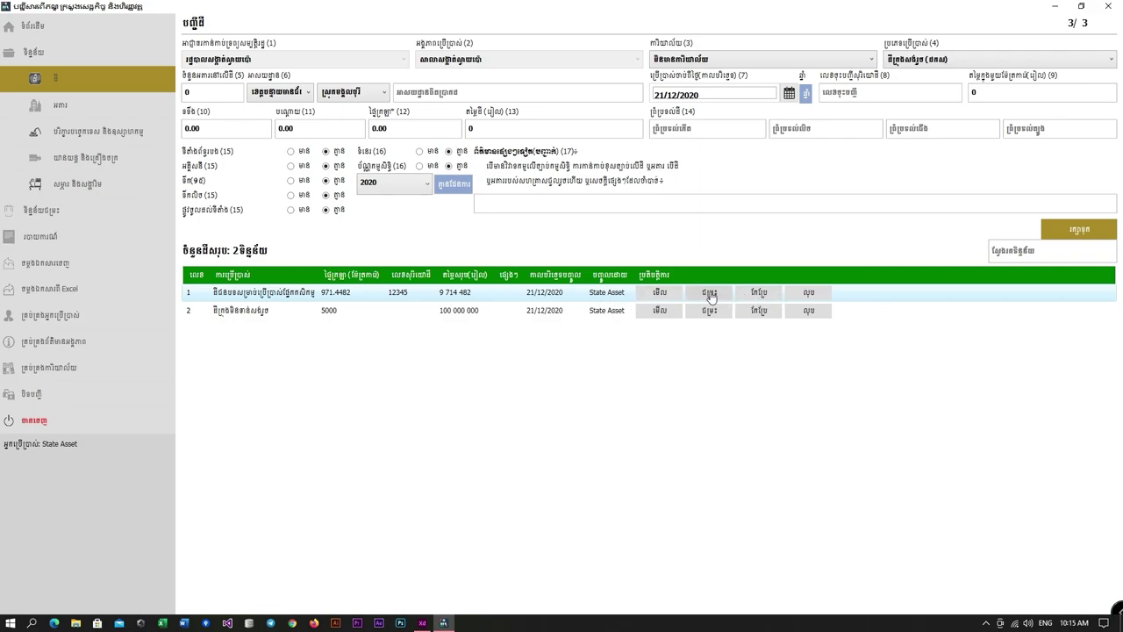
Start a disposal of the first land parcel and set the disposed area to 171.4482 m².
left_click(751, 295)
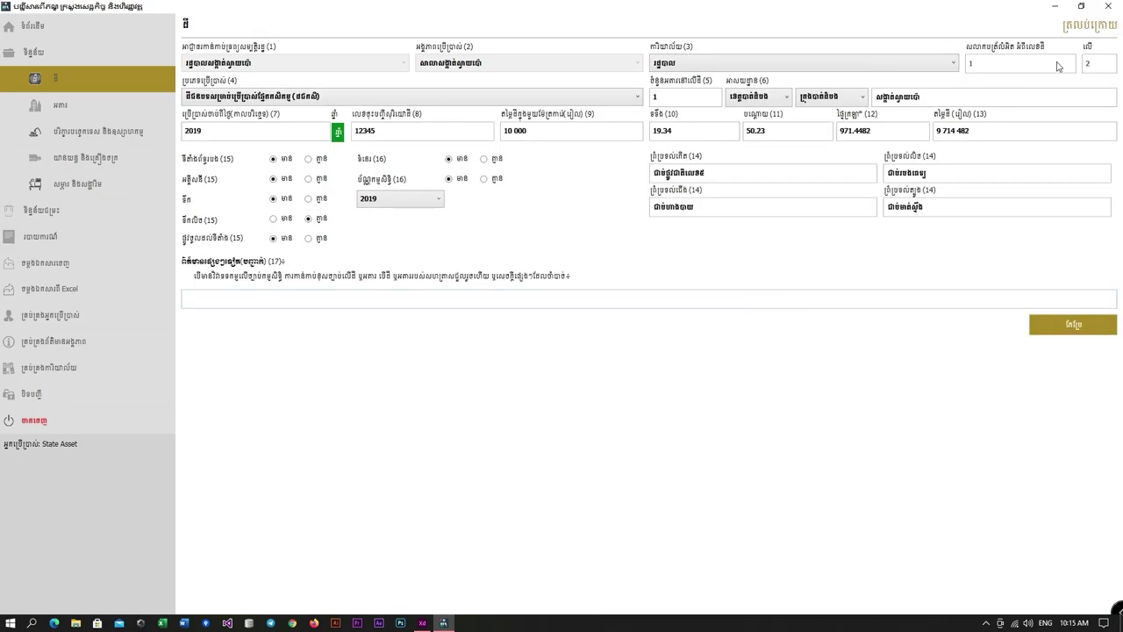
left_click(1075, 30)
left_click(710, 293)
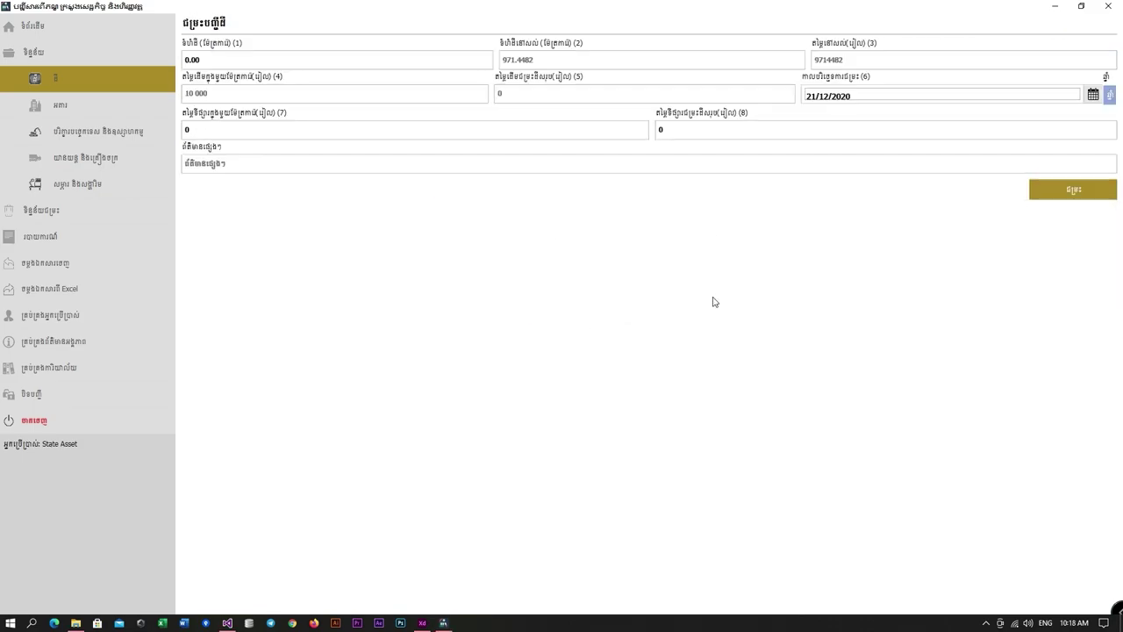
left_click(283, 67)
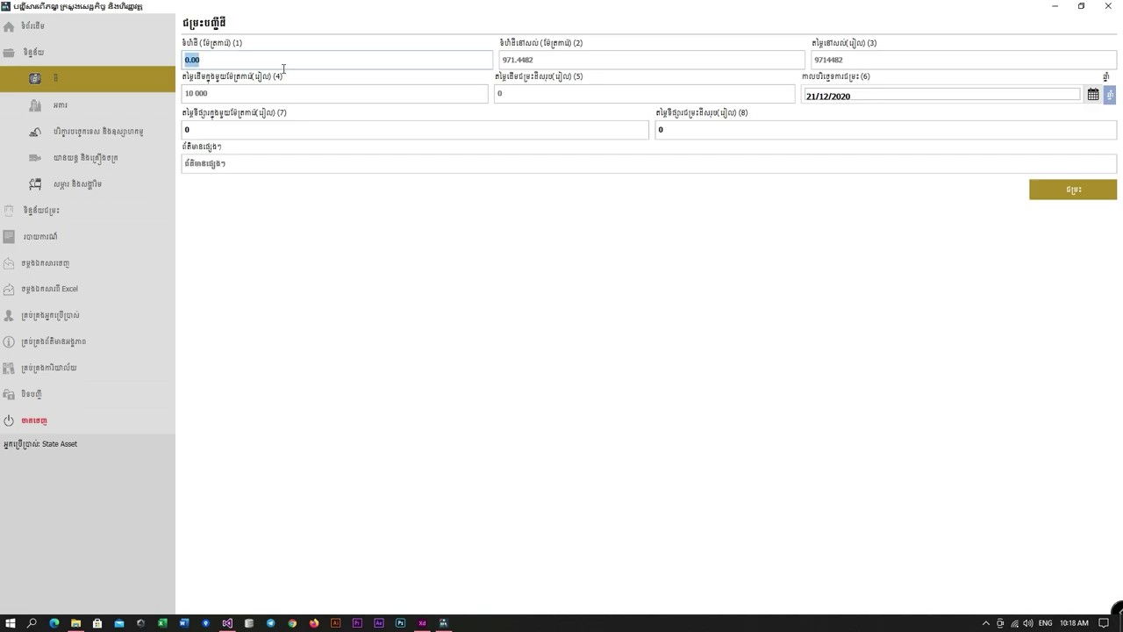
type("171.4482")
Set the disposal's market price to 10 000 riel per square metre, submit it and finish its reference documents without adding any.
left_click(322, 136)
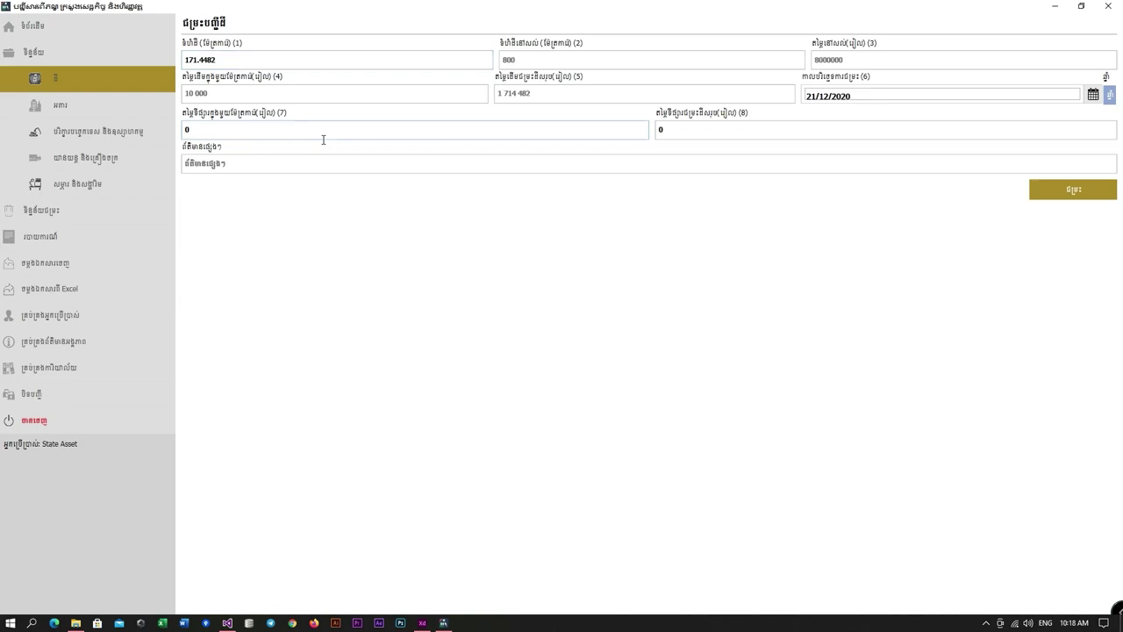
type("100000")
left_click(395, 167)
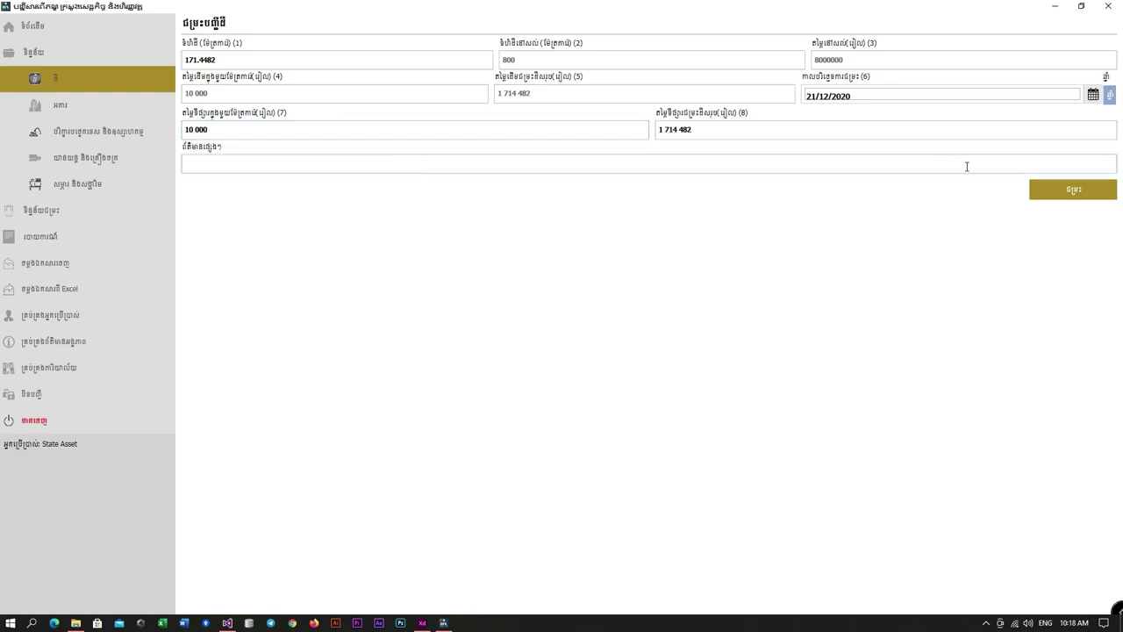
left_click(1072, 190)
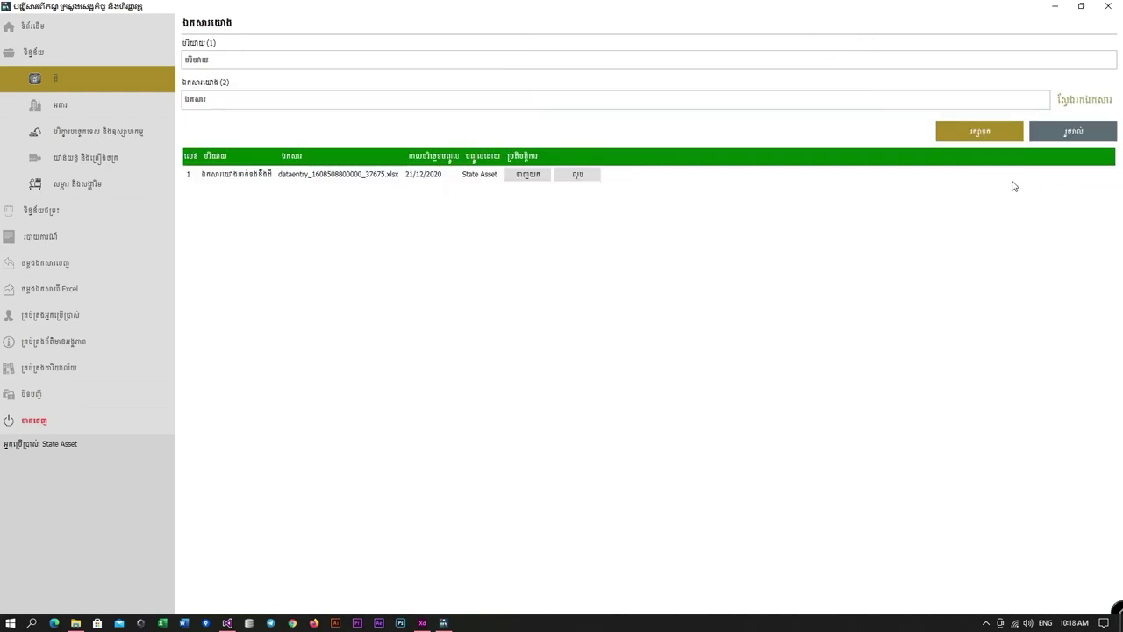
left_click(1068, 133)
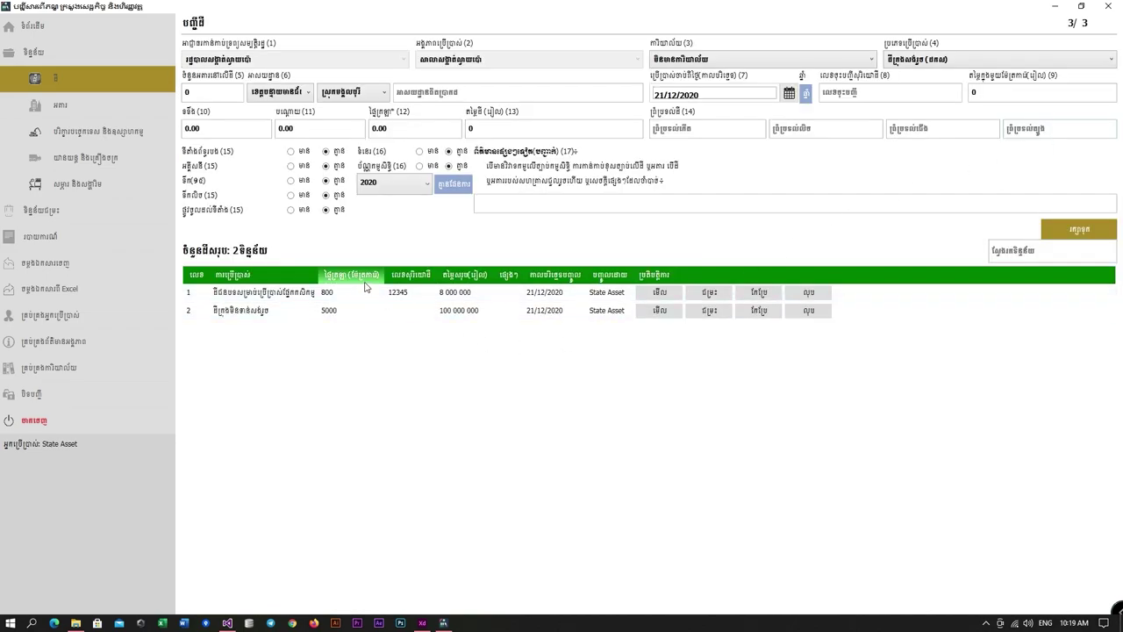
Open the technical and industrial equipment register and assign the new record to the administration office (រដ្ឋបាល).
left_click(79, 113)
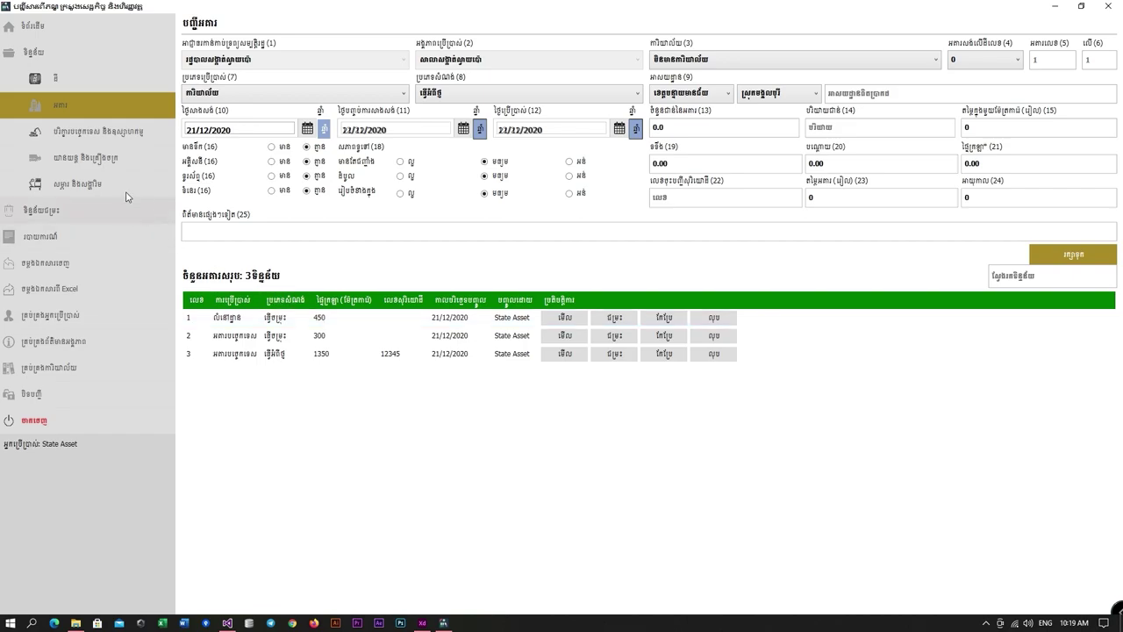
left_click(100, 139)
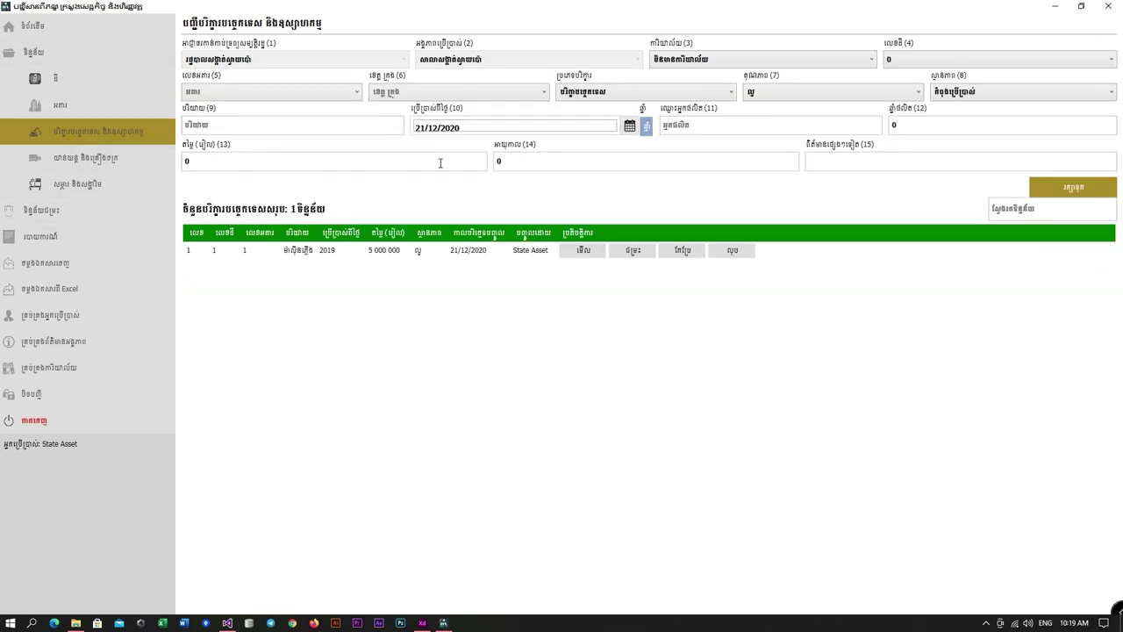
left_click(762, 62)
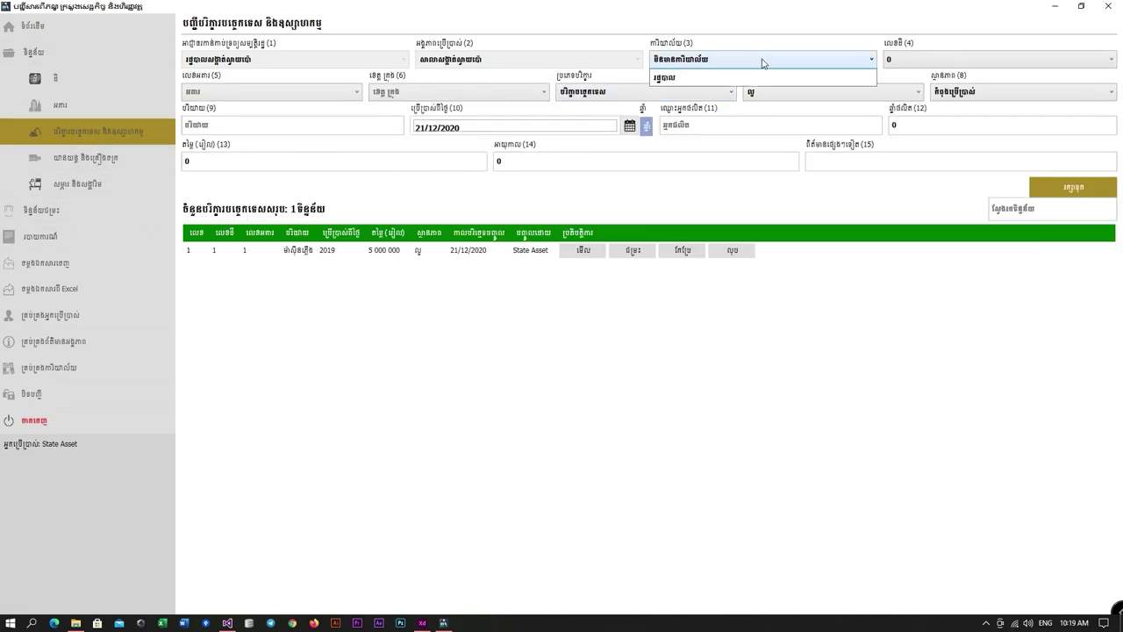
left_click(759, 62)
left_click(792, 57)
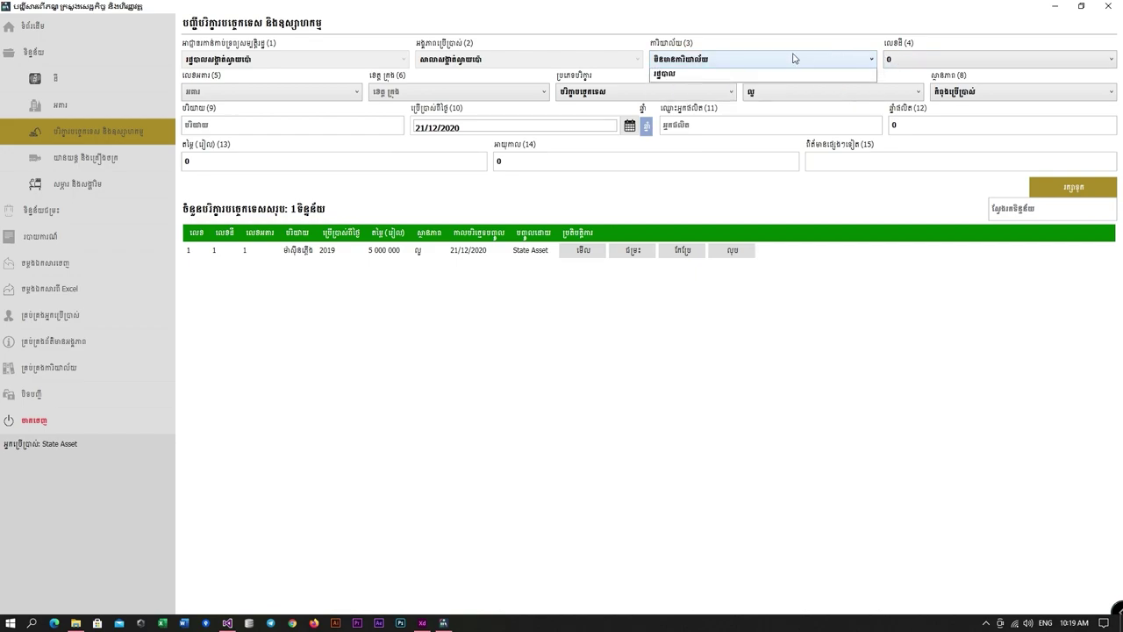
left_click(722, 93)
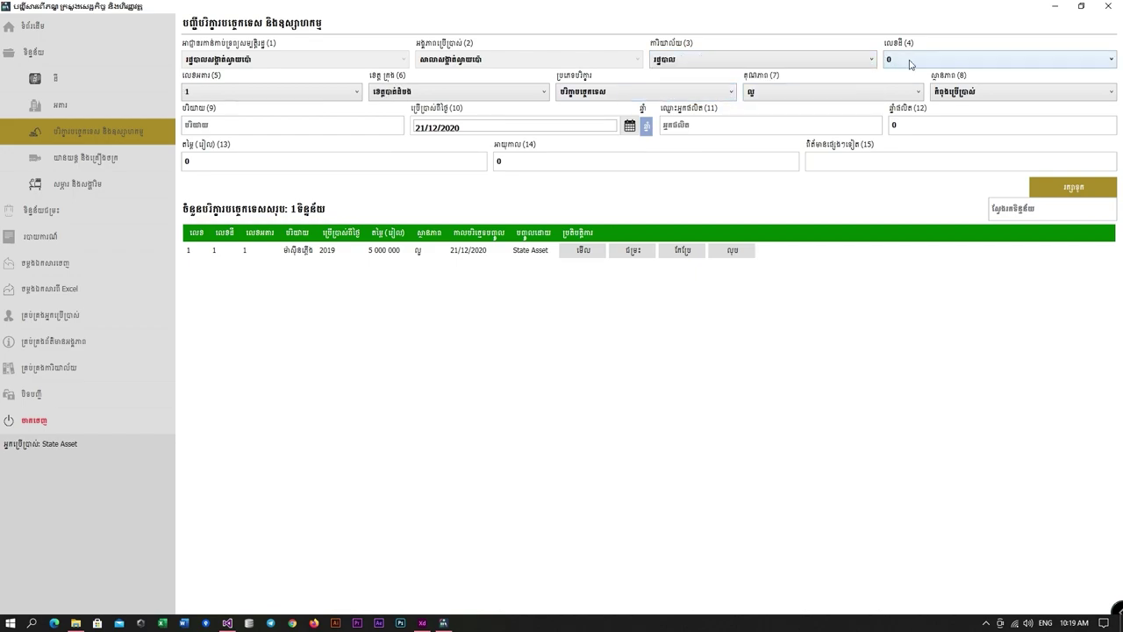
left_click(247, 131)
Set the new record's equipment type to industrial (ឧស្សាហកម្ម).
left_click(599, 96)
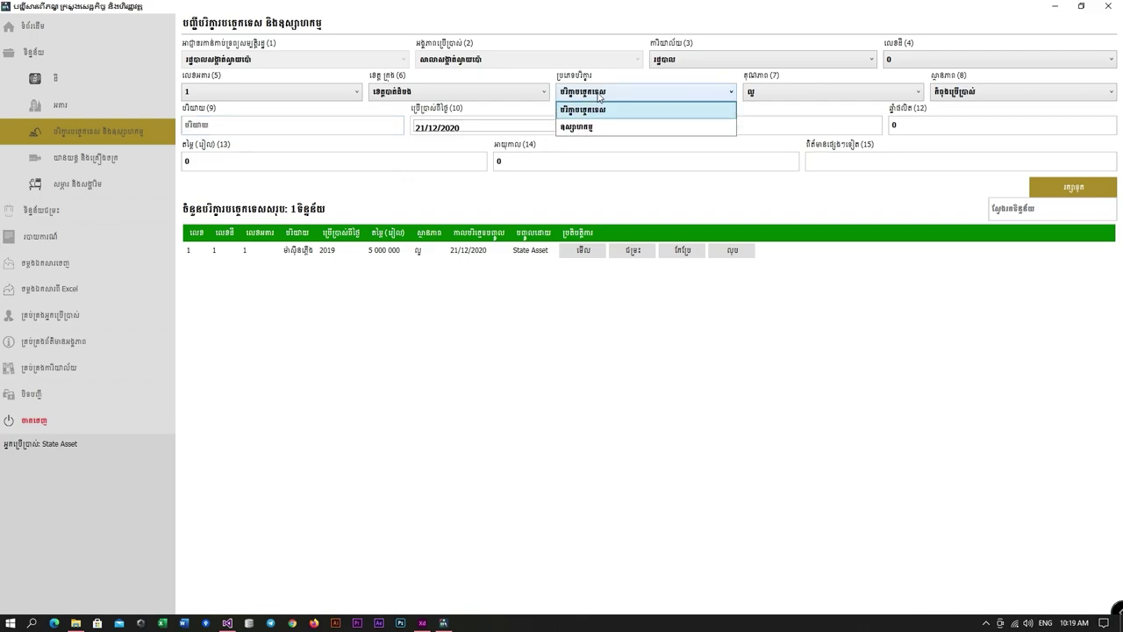
left_click(580, 128)
left_click(288, 133)
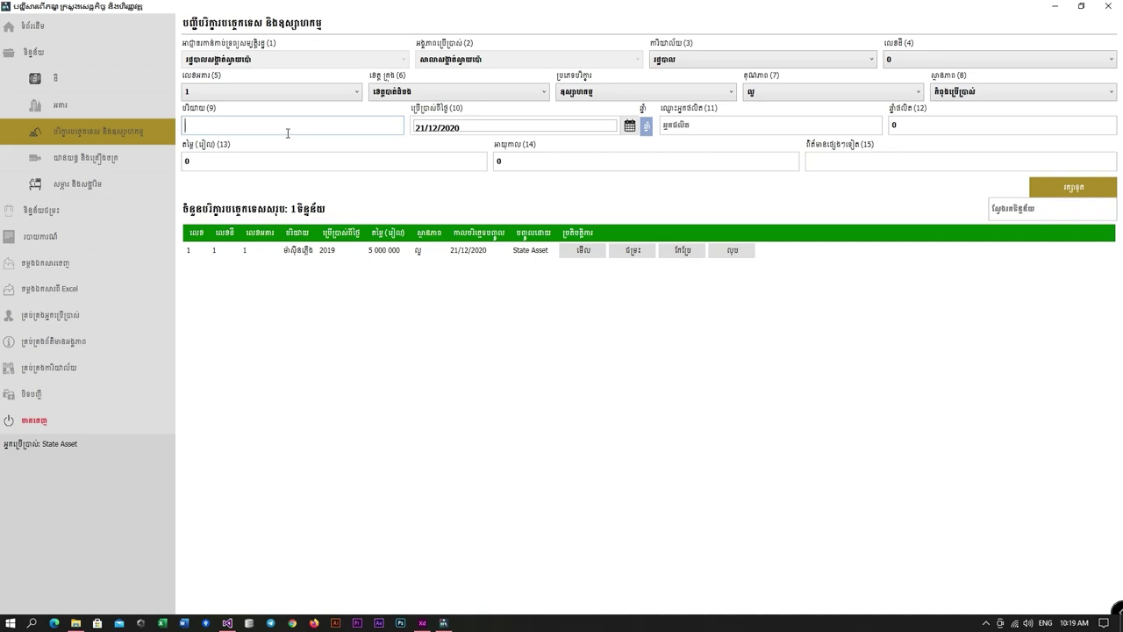
left_click(564, 96)
left_click(643, 108)
Describe the equipment as ម៉ាស៊ីនបាញ់ជី.
left_click(209, 122)
key("alt+shift")
type("ម")
type("ា")
key("BackSpace")
type("៉")
type("ាស")
type("៊ីនបាញ់ជ")
type("ីនថ")
type("ត")
type("ចម្លង")
Switch the equipment's usage date to year-only entry and set it to 2020.
left_click(646, 126)
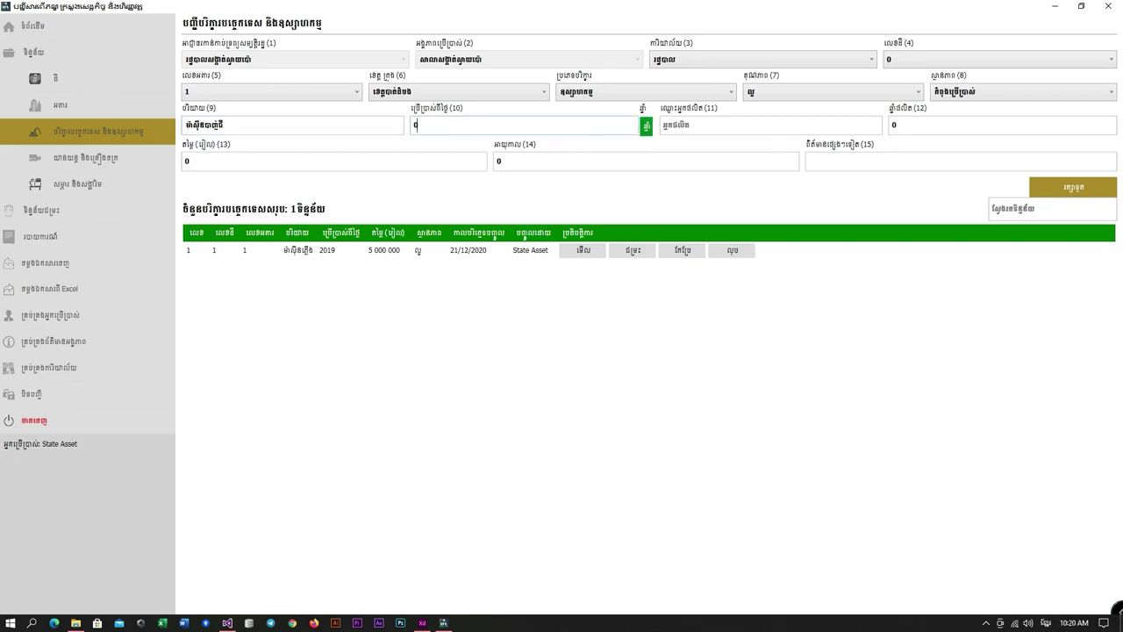
type("2010")
key("BackSpace")
key("BackSpace")
type("20")
Set the equipment's manufacturer to Toyota and its year of manufacture to 2020.
left_click(690, 133)
type("Toyota")
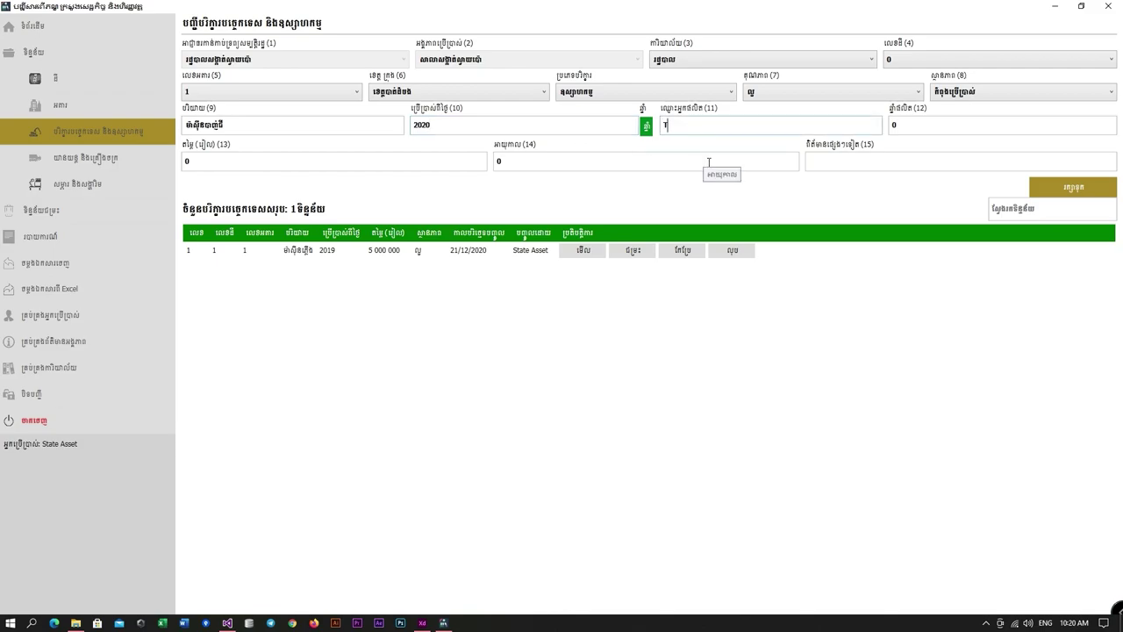
left_click(911, 130)
type("2020")
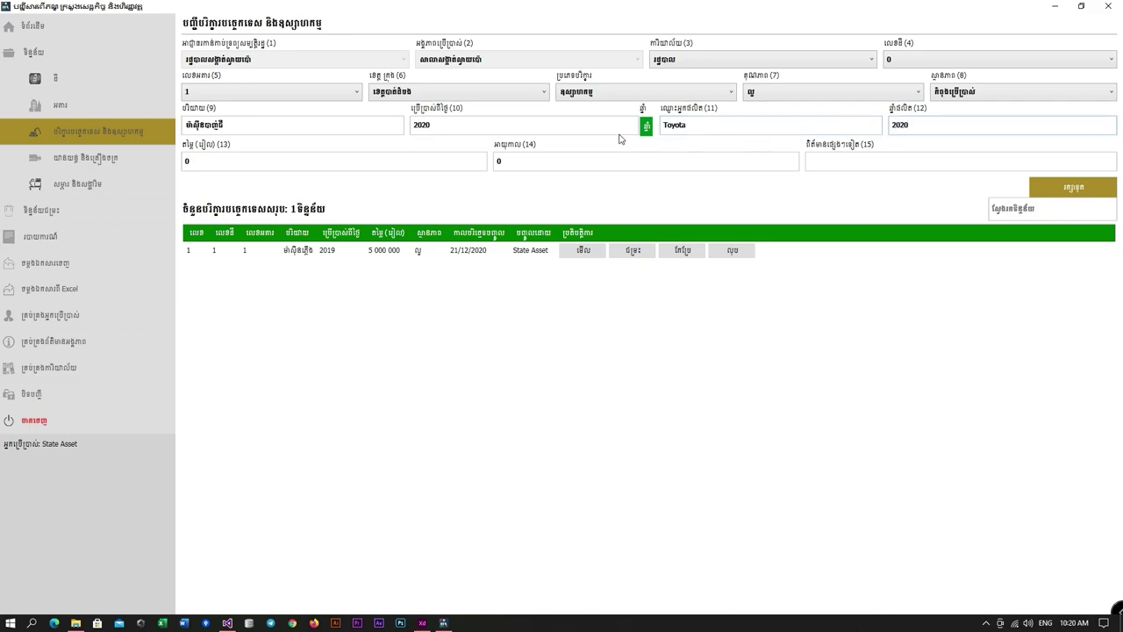
Set the equipment's price to 1 000 000 riel, save the record and finish its reference documents without adding any.
left_click(403, 166)
type("1 000 000")
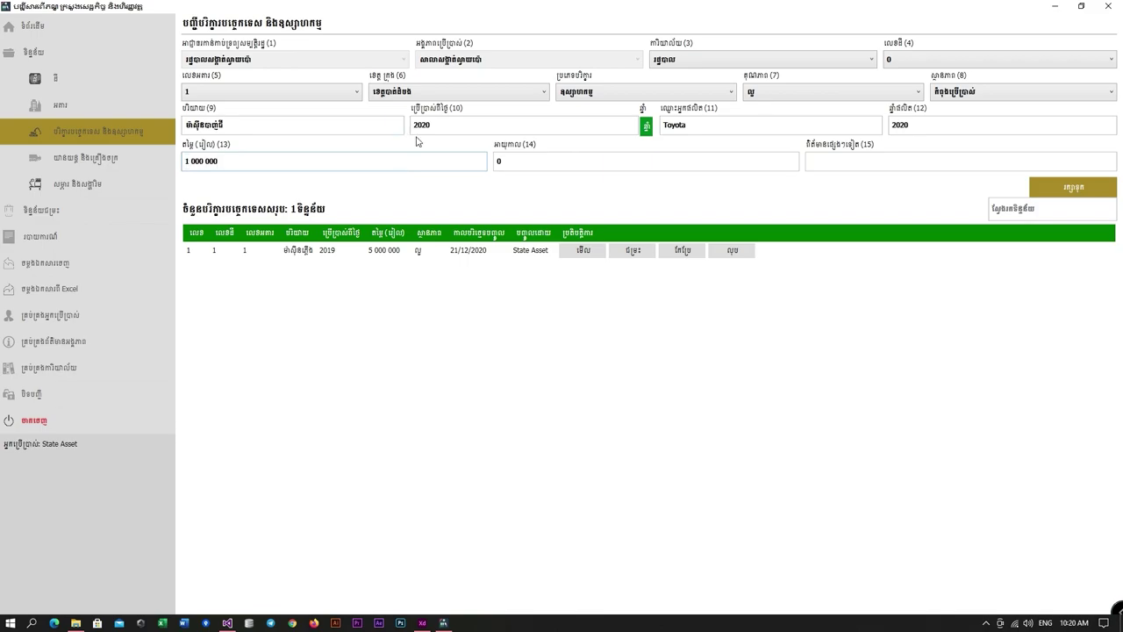
left_click(1053, 190)
left_click(1054, 136)
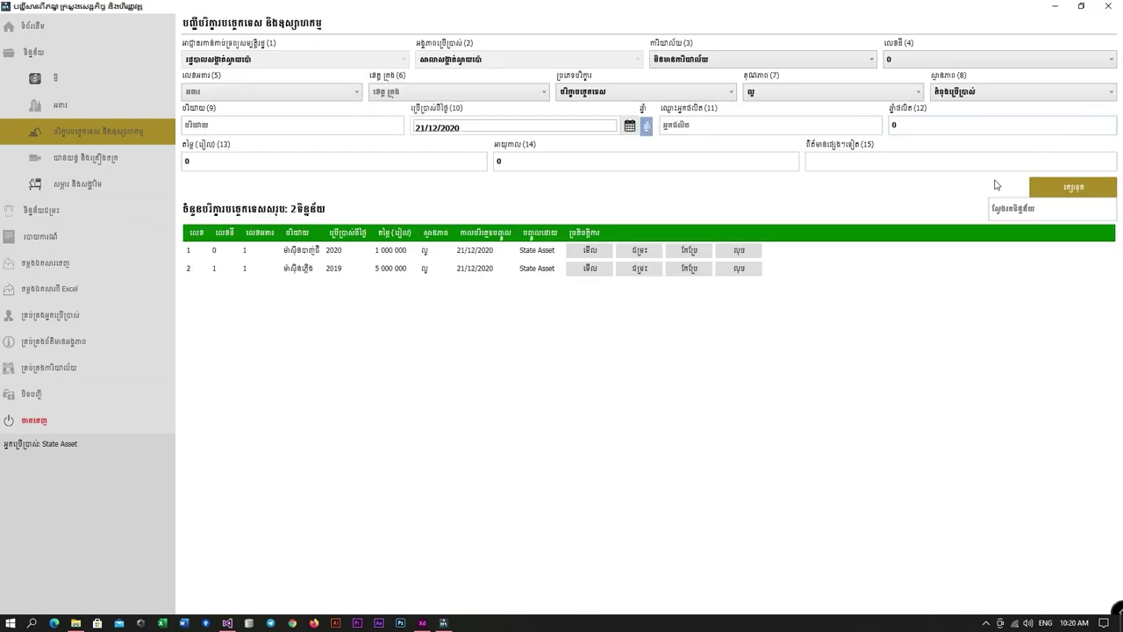
Dispose of the second equipment item at a market price of 5 000 000 riel and finish its reference documents without adding any.
left_click(642, 269)
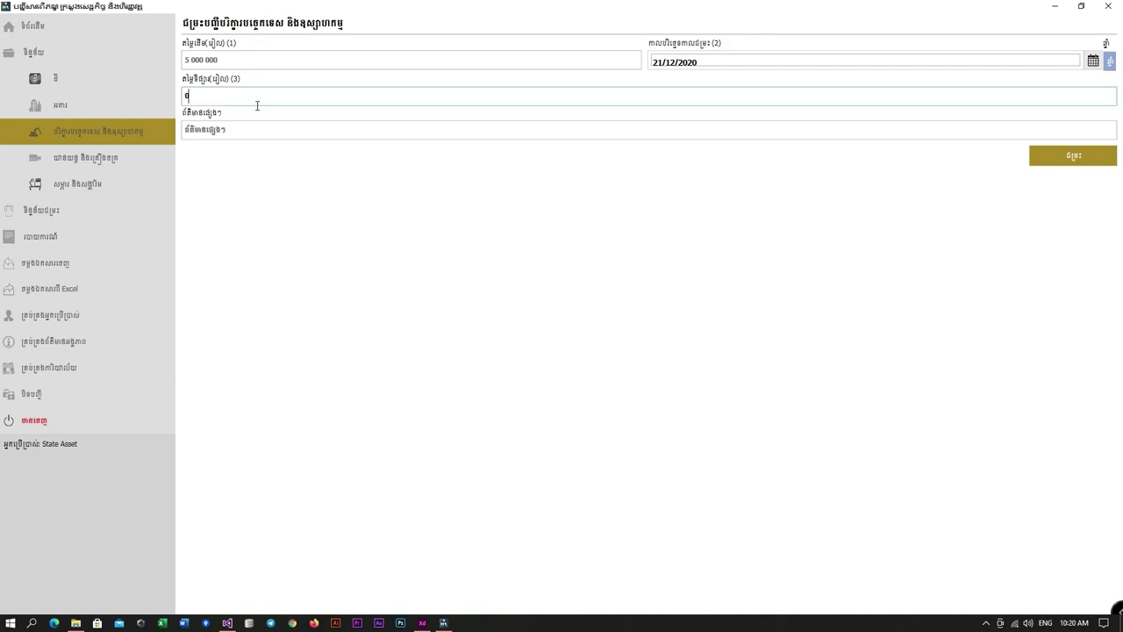
type("5000000")
left_click(1081, 162)
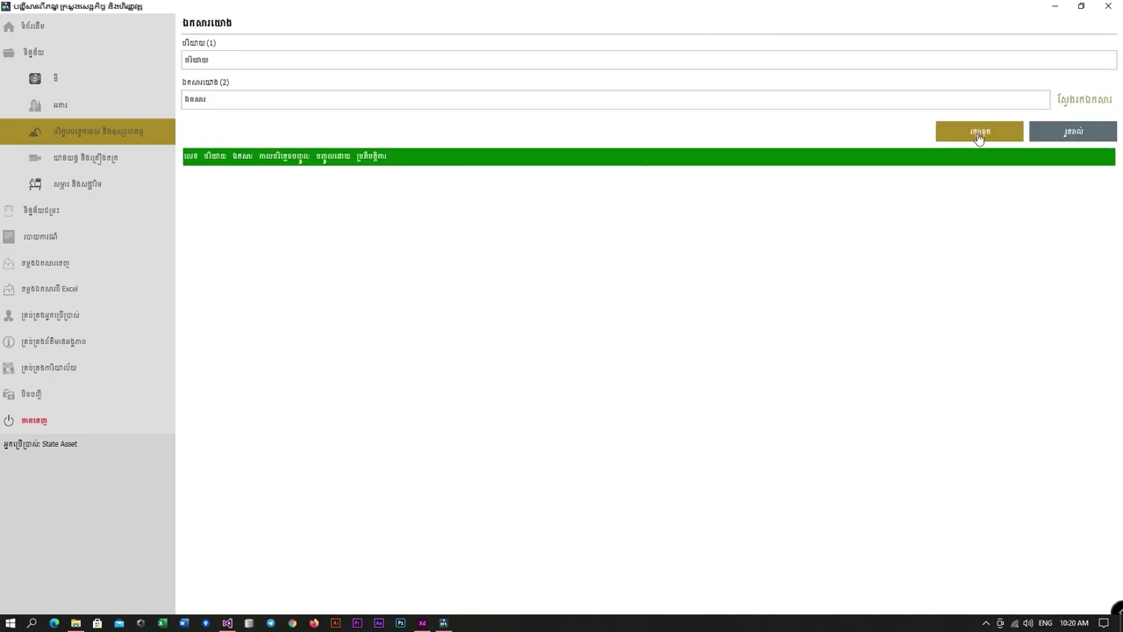
left_click(1054, 135)
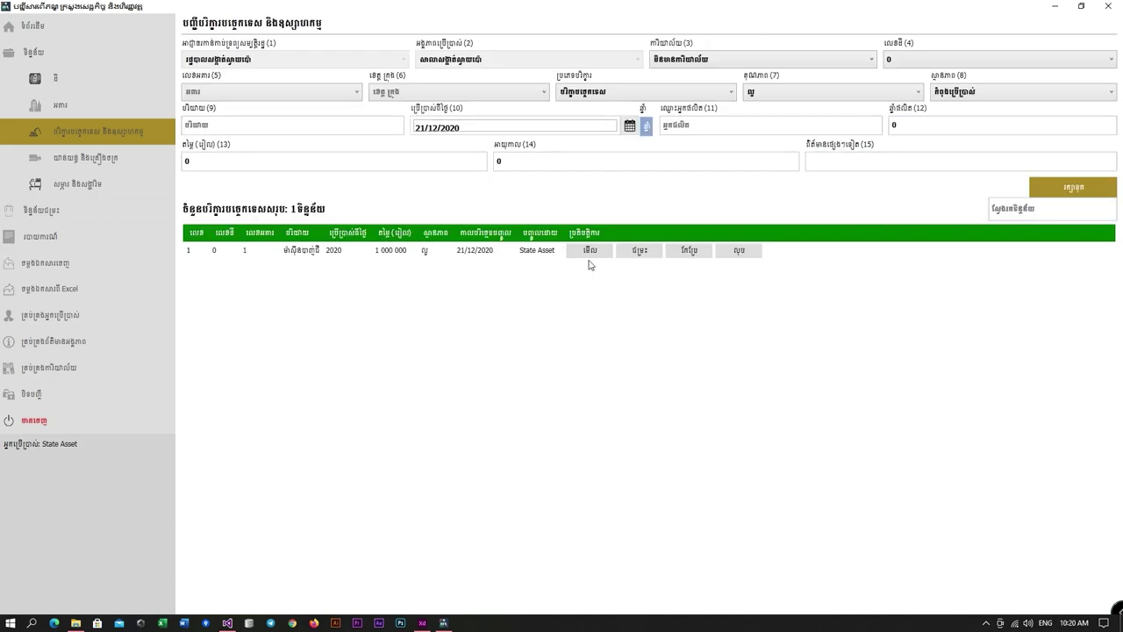
In the vehicle and machinery register, set the new record's type to machinery (គ្រឿងចក្រ) and describe it as គ្រឿងចក្រ.
left_click(76, 164)
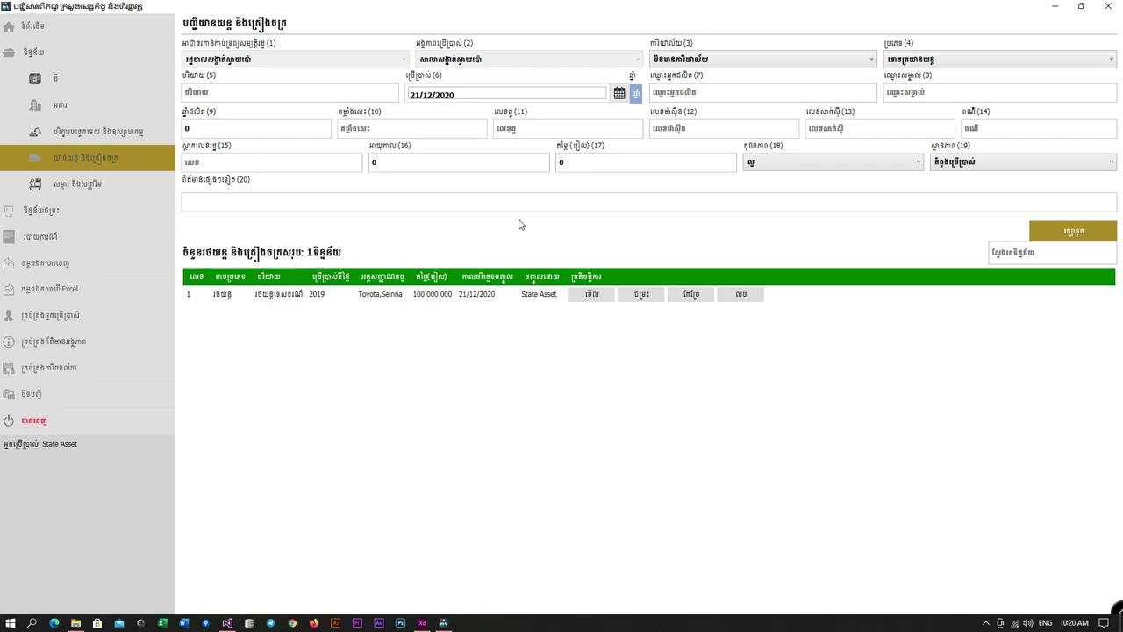
left_click(954, 64)
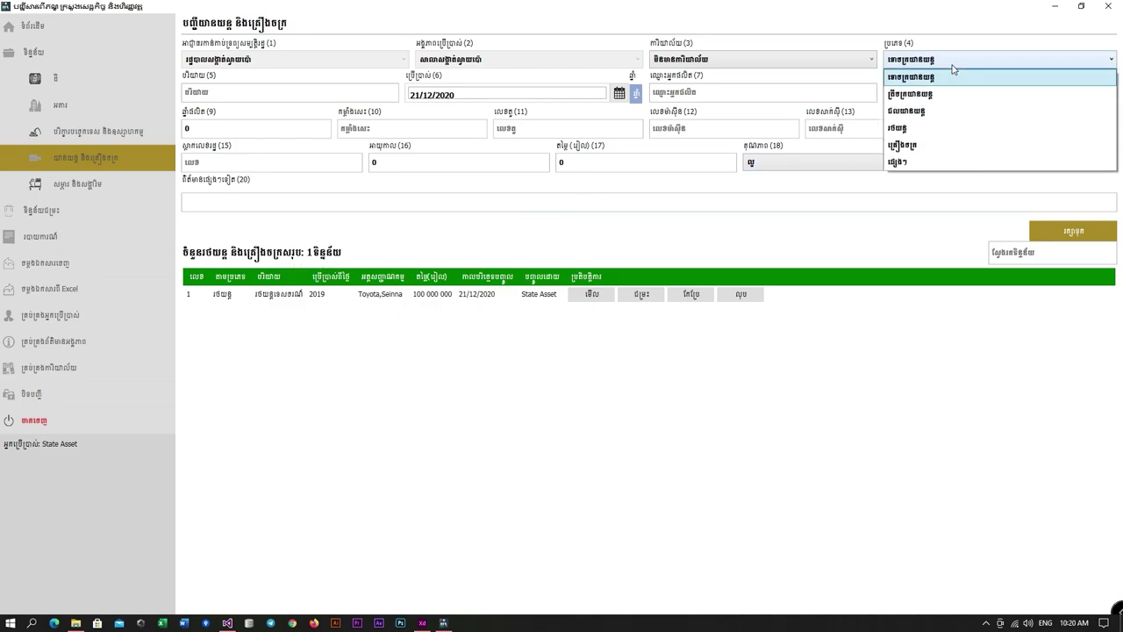
left_click(917, 146)
left_click(266, 92)
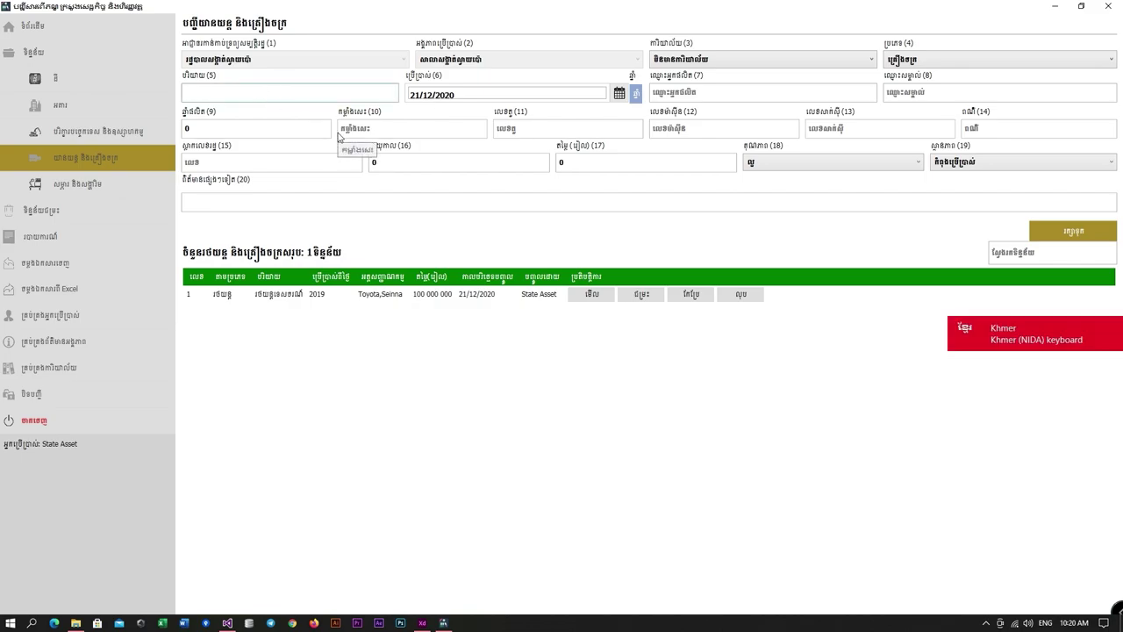
type("ព្រ")
type("ឿ")
type("ងចក្រ")
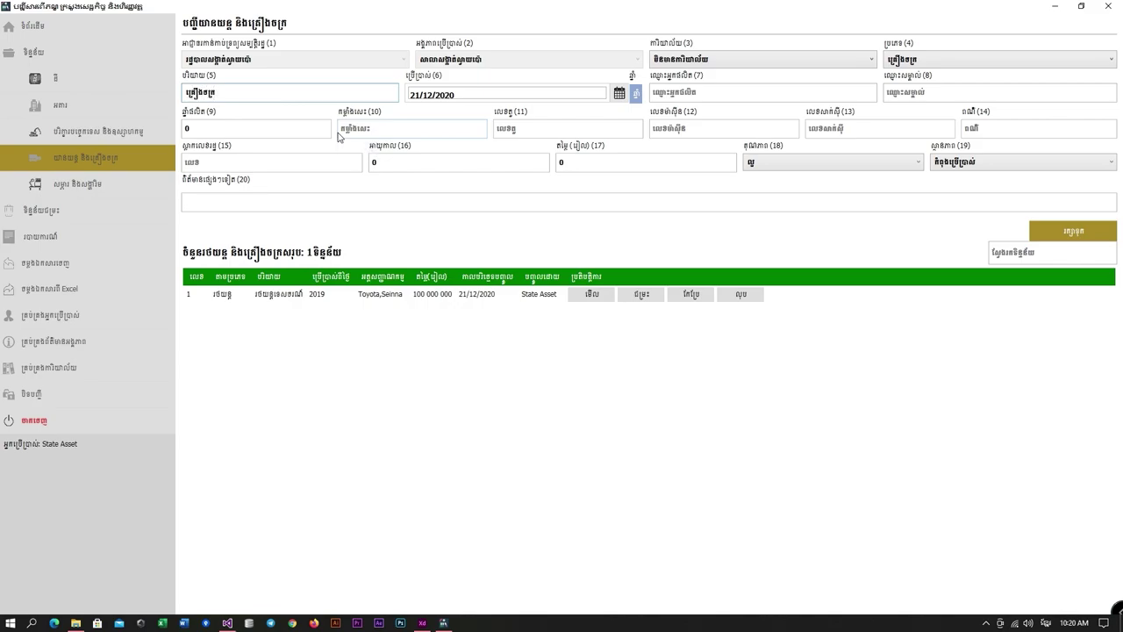
Switch the machinery's usage date to year-only entry and set it to 2020.
left_click(635, 92)
left_click(609, 98)
key("BackSpace")
type("2020")
Set the machinery's manufacturer to HD and its brand name to Cat.
left_click(705, 101)
type("To")
key("BackSpace")
key("BackSpace")
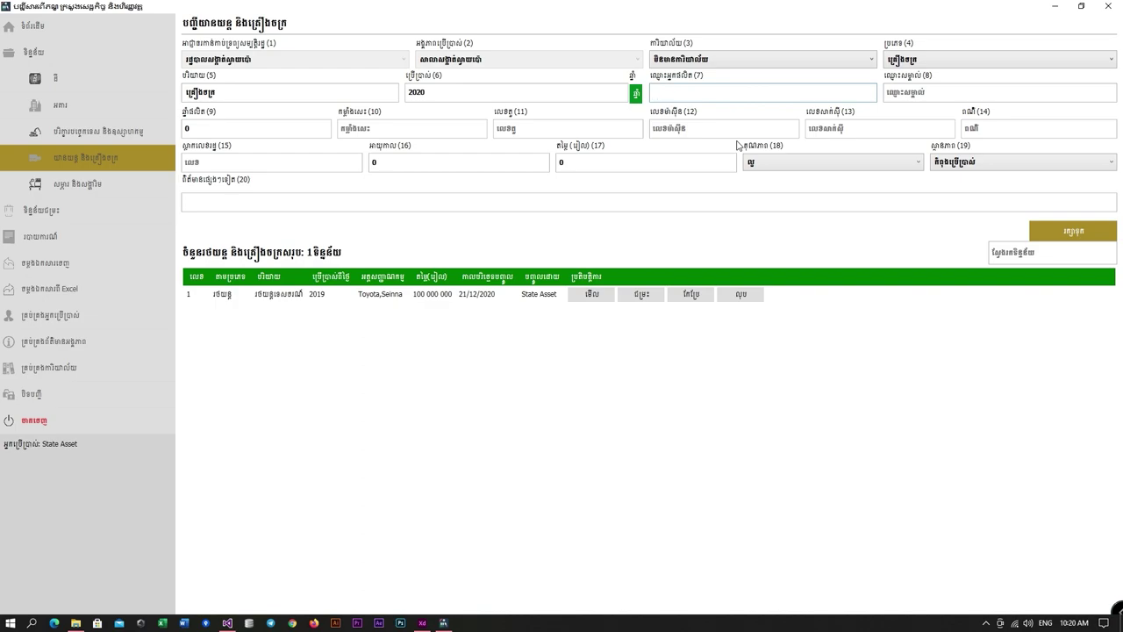
type("HO")
left_click(906, 98)
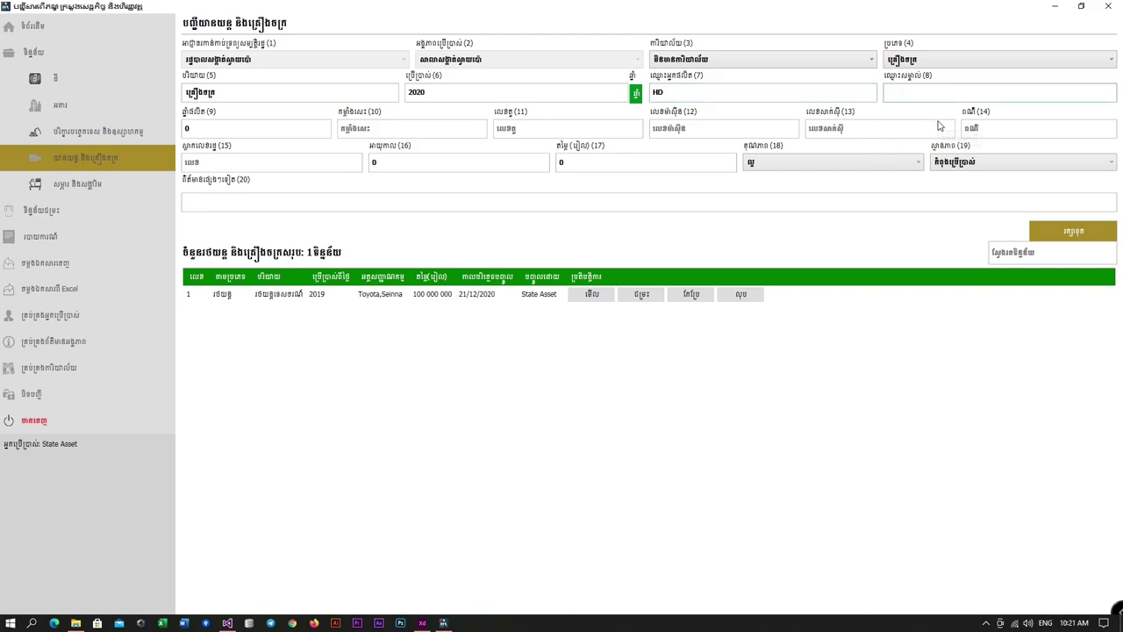
type("Cat")
Set the machinery's year of manufacture to 2011 and its horsepower to 400.
left_click(211, 131)
type("2011")
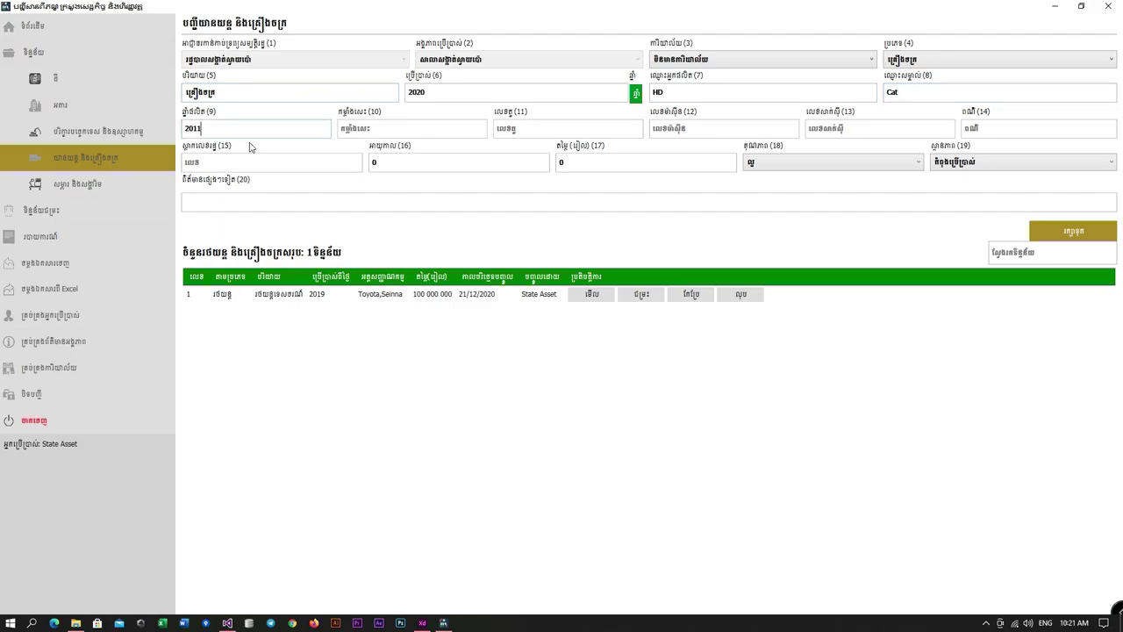
left_click(382, 136)
type("400")
Enter the machinery's body number LKJKLFD, engine number ZCVXCVXC and chassis number JJN.
left_click(506, 123)
type("LKJKLFD")
left_click(669, 134)
type("ZCVXCVXC")
left_click(844, 131)
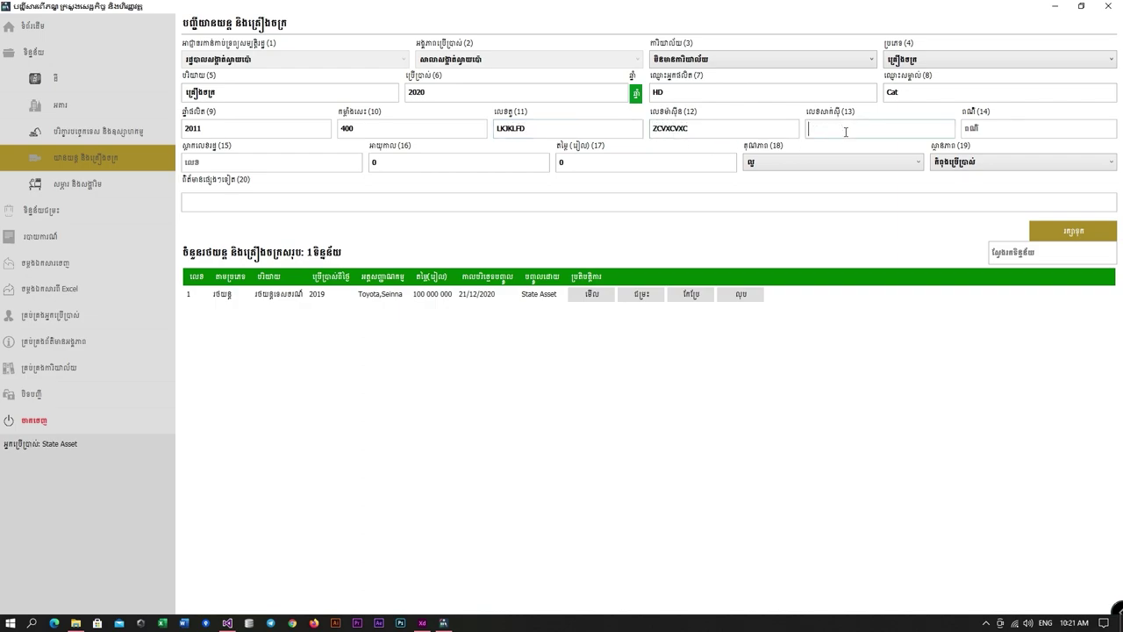
type("J")
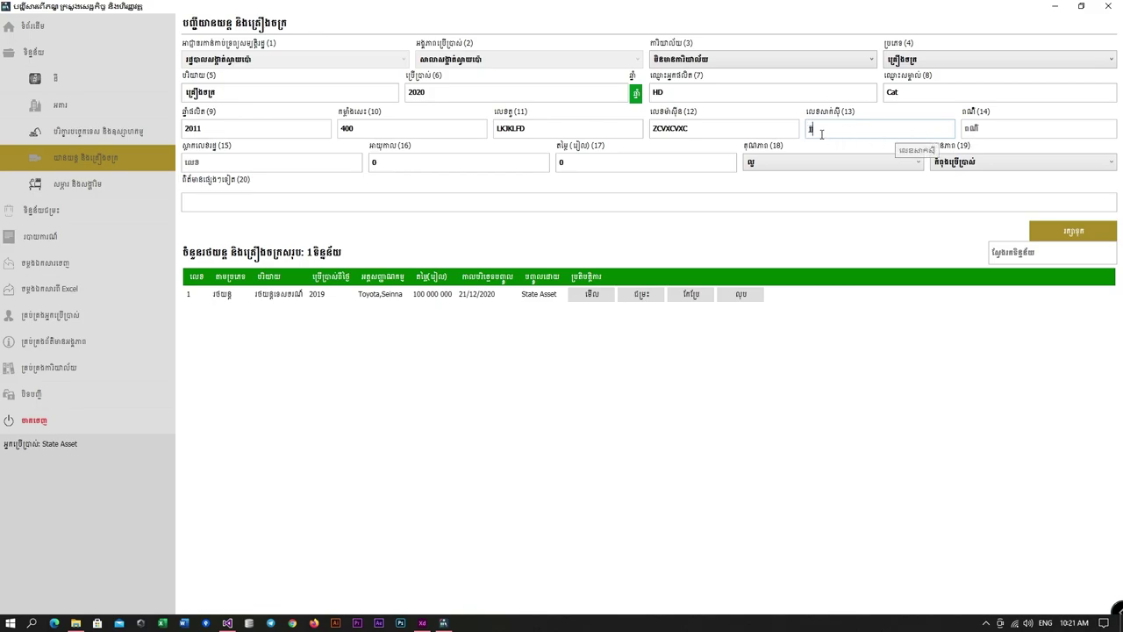
type("JN")
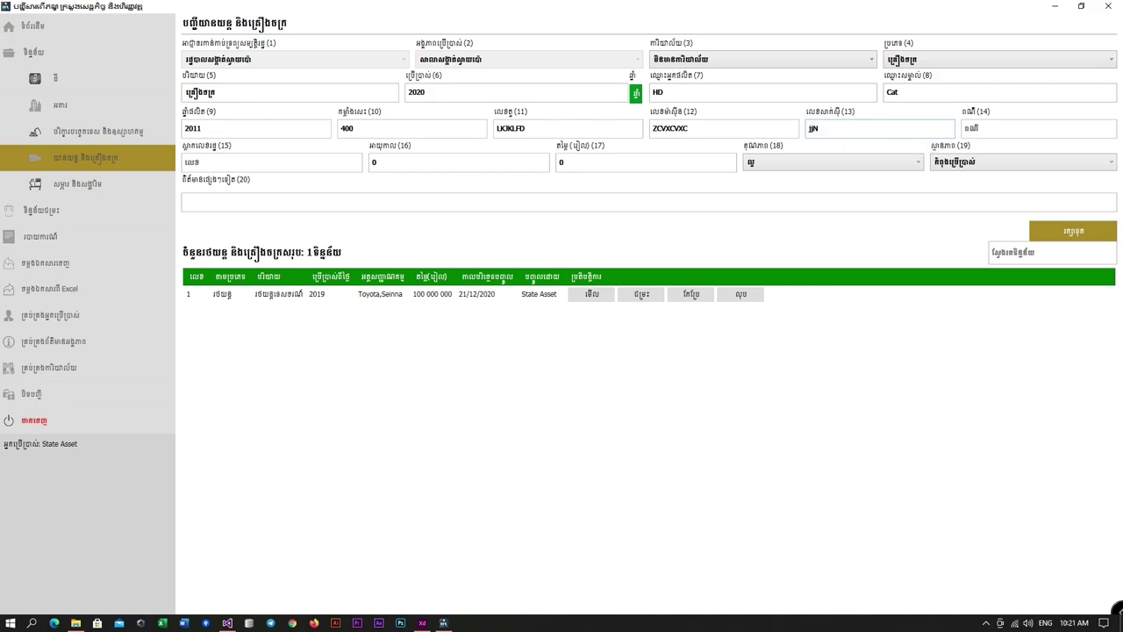
Set the machinery's colour to yellow (លឿង) and its state plate number to រដ្ឋ00009.
left_click(996, 132)
type("ល")
type("ើ")
left_click(257, 167)
type("រ")
type("ថ្ន00009")
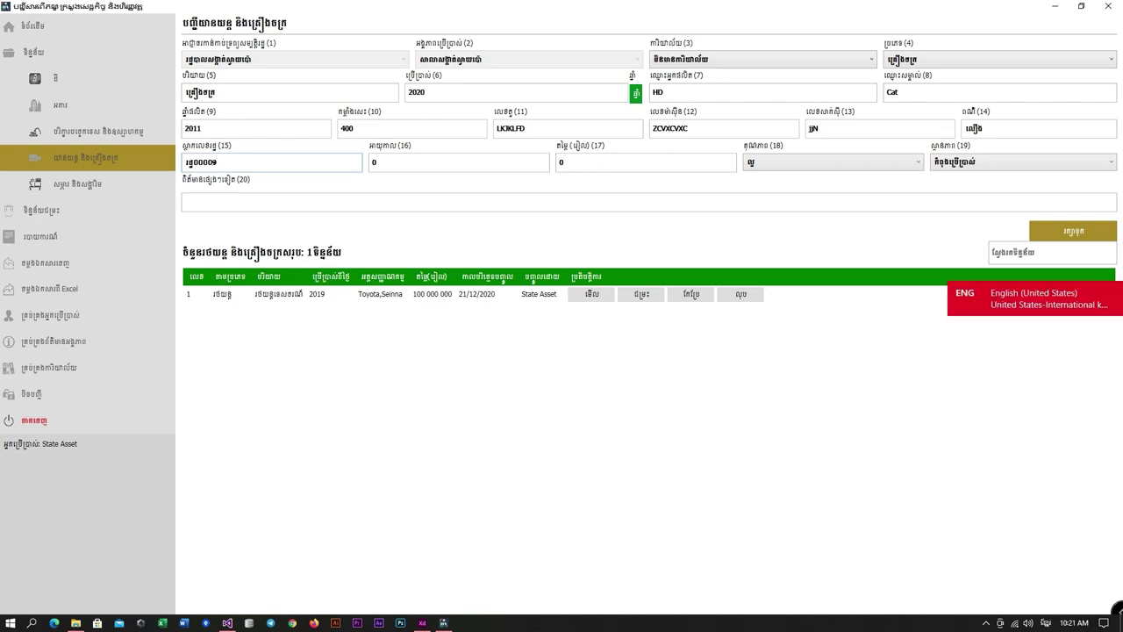
Enter the machinery's price in riel and save the record.
left_click(629, 171)
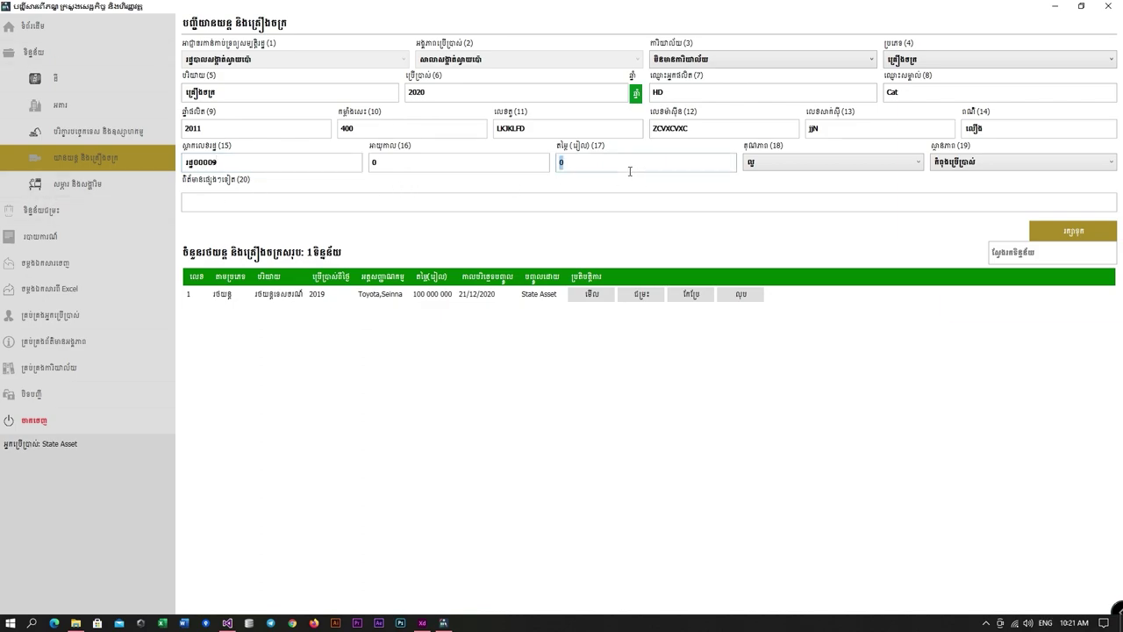
type("500 000 0000")
left_click(1044, 237)
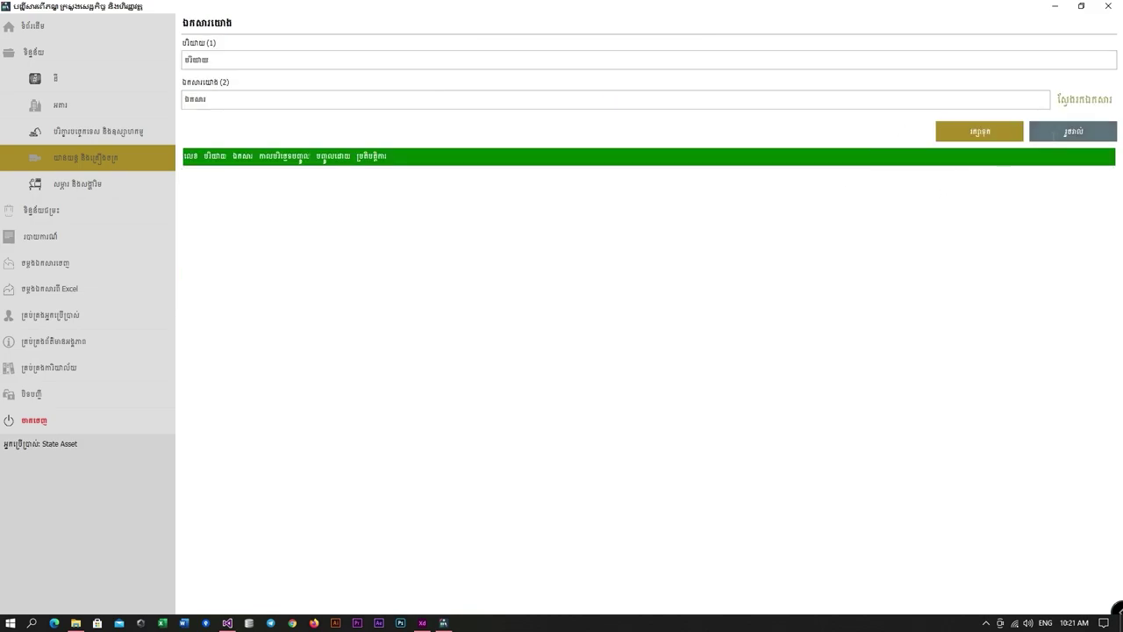
Finish the machinery entry without reference documents and start a materials and furniture record of type សម្ភារព័ត៌មានវិទ្យា described as Computer.
left_click(1052, 132)
left_click(91, 186)
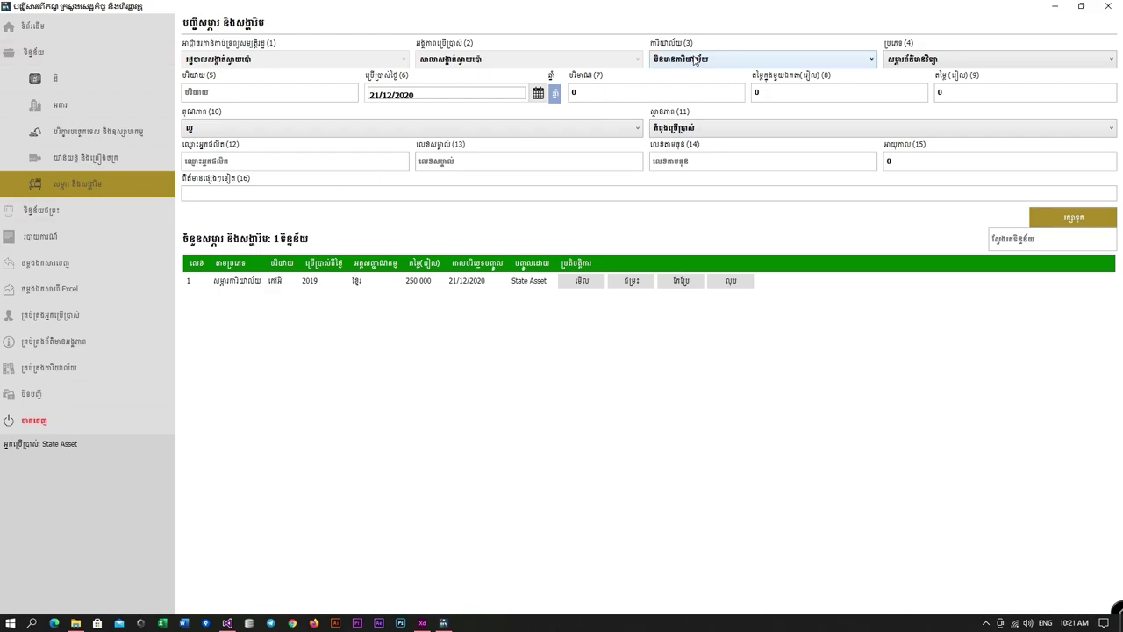
left_click(695, 61)
left_click(695, 60)
left_click(935, 60)
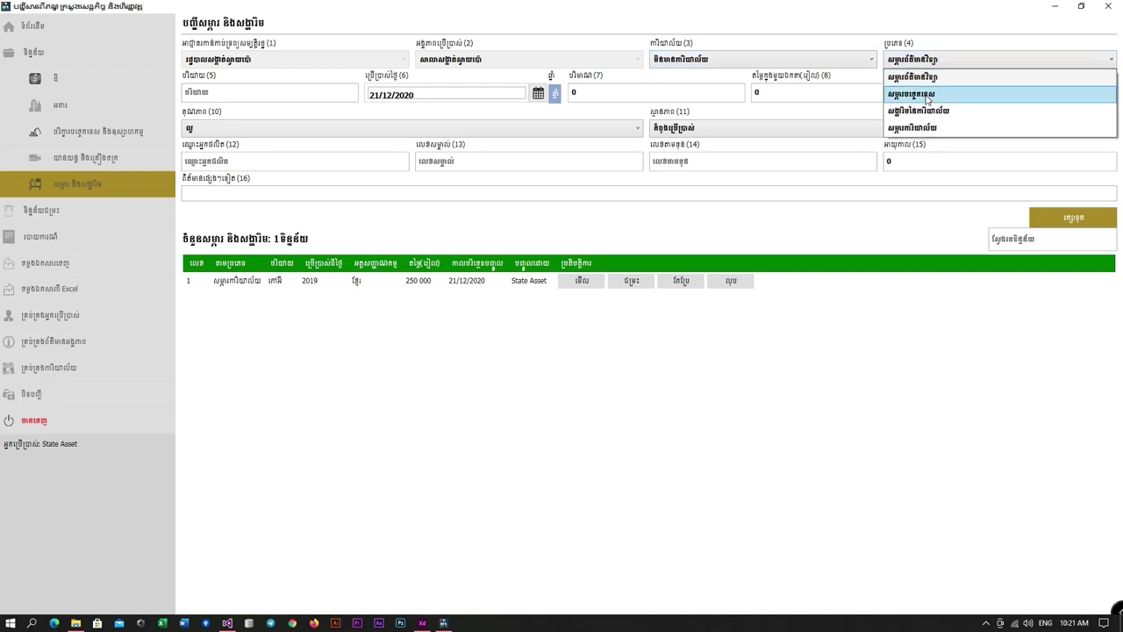
left_click(903, 81)
left_click(294, 94)
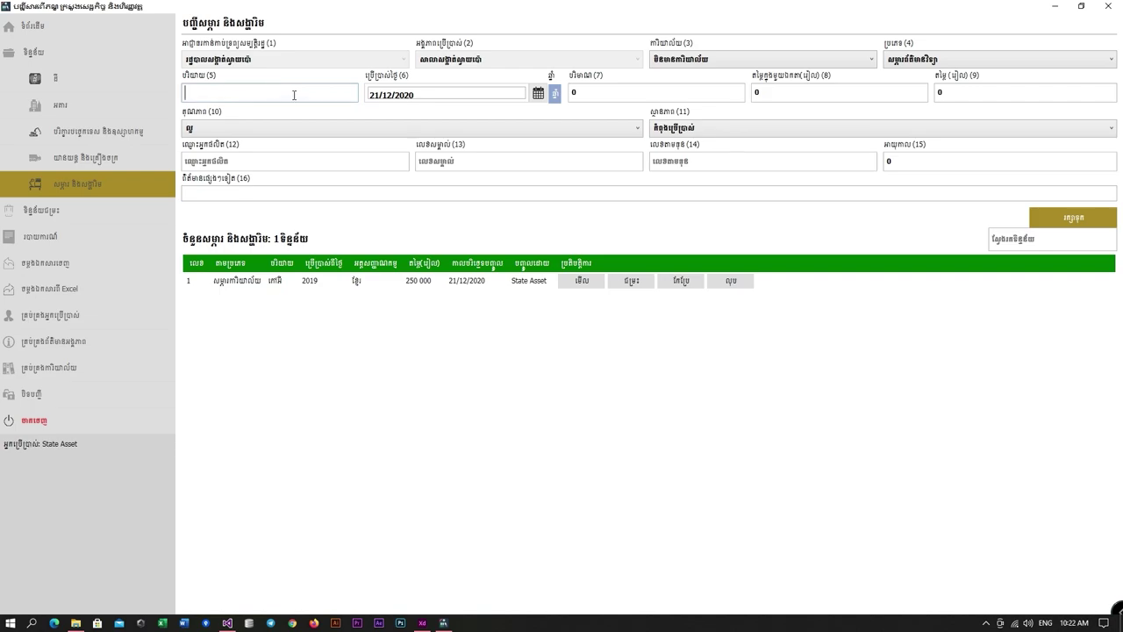
type("Computer")
Record the computer's date of use by year only as 2020, with quantity 2 and unit price 20 000 000 riel.
left_click(554, 93)
left_click(479, 98)
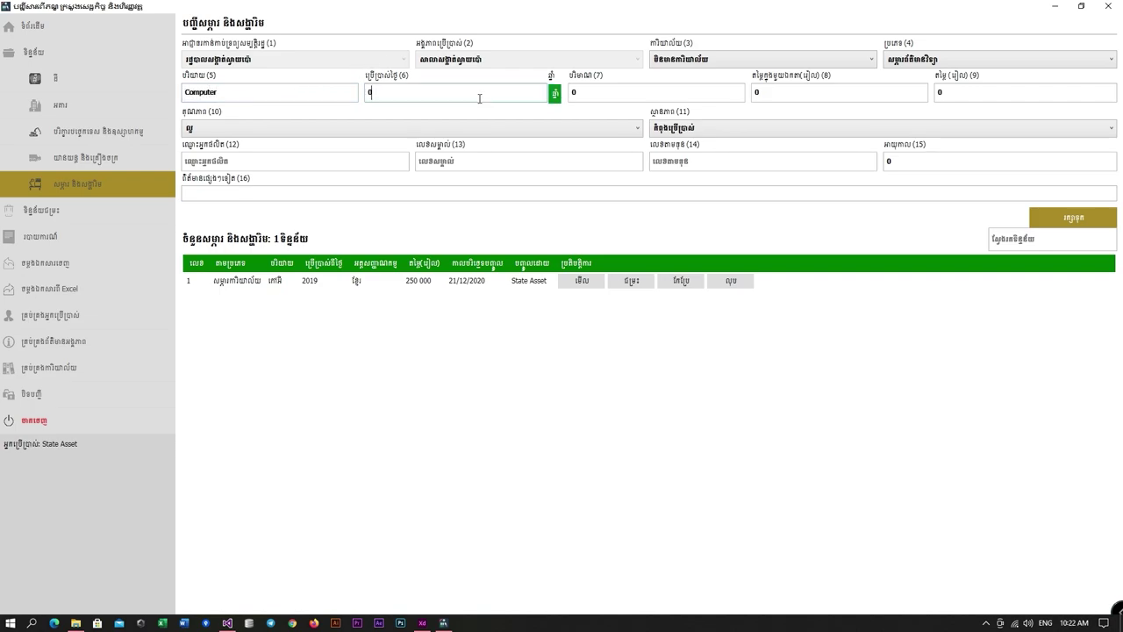
type("2020")
left_click(632, 97)
key("BackSpace")
type("2")
key("Tab")
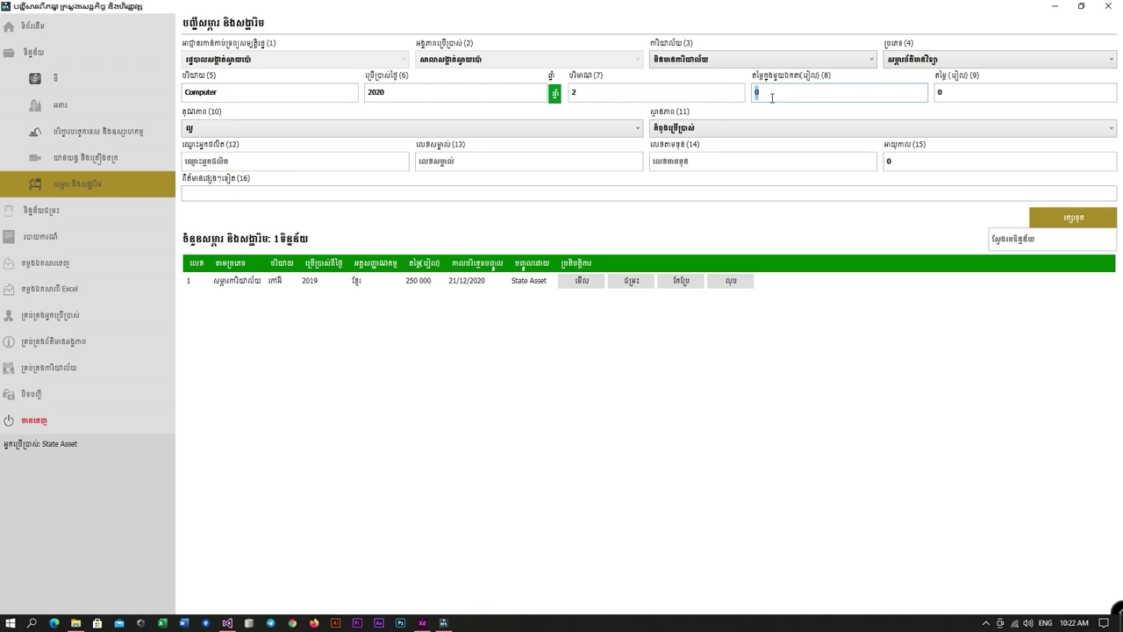
type("20000000")
Enter manufacturer Dell, identification number 2 and body number 3, and save the computer record without reference documents.
left_click(257, 167)
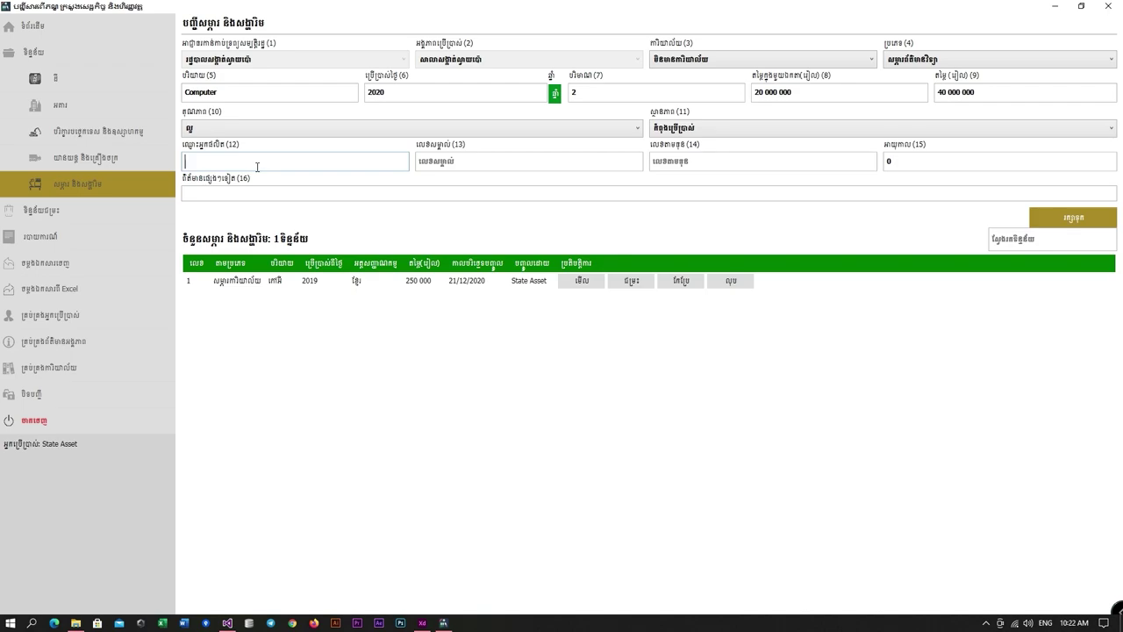
type("Dell")
left_click(459, 167)
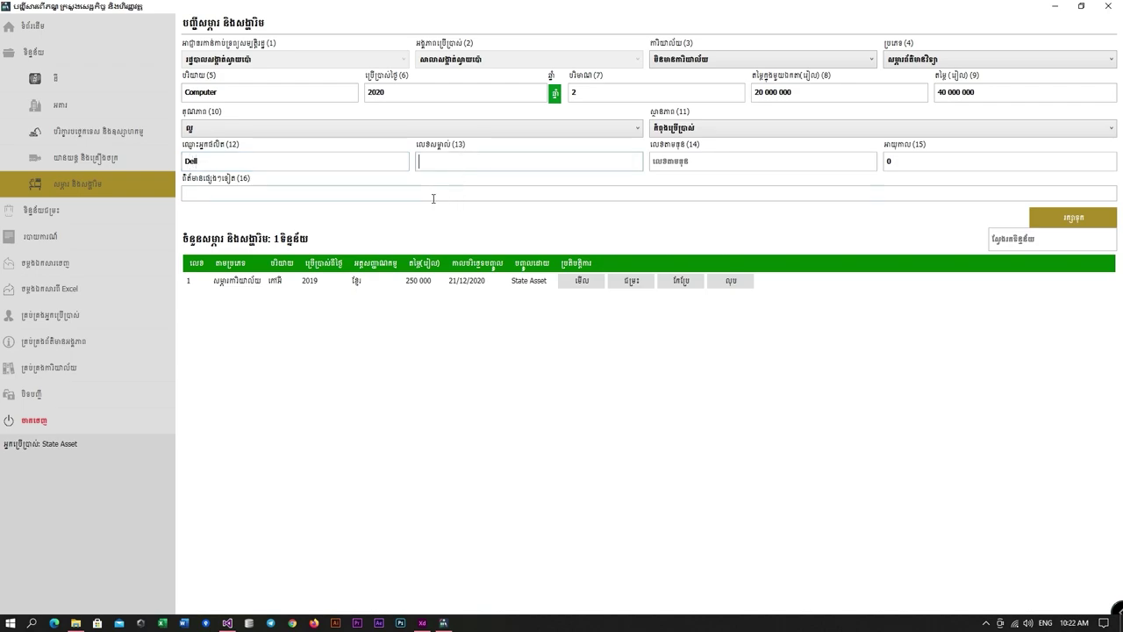
type("2")
left_click(675, 170)
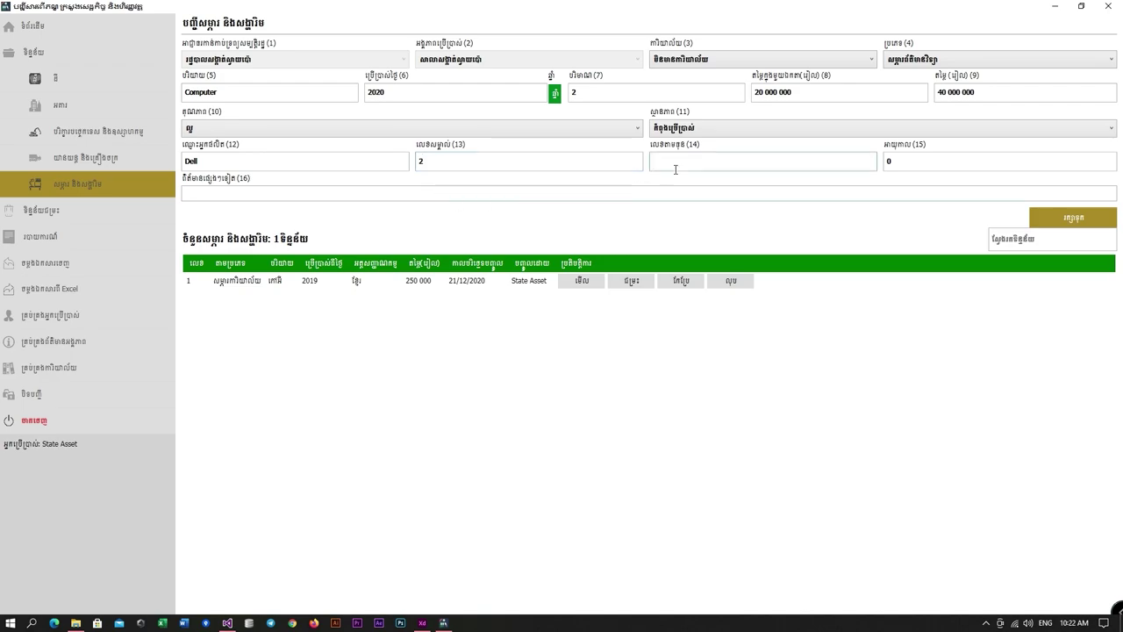
type("3")
left_click(1050, 219)
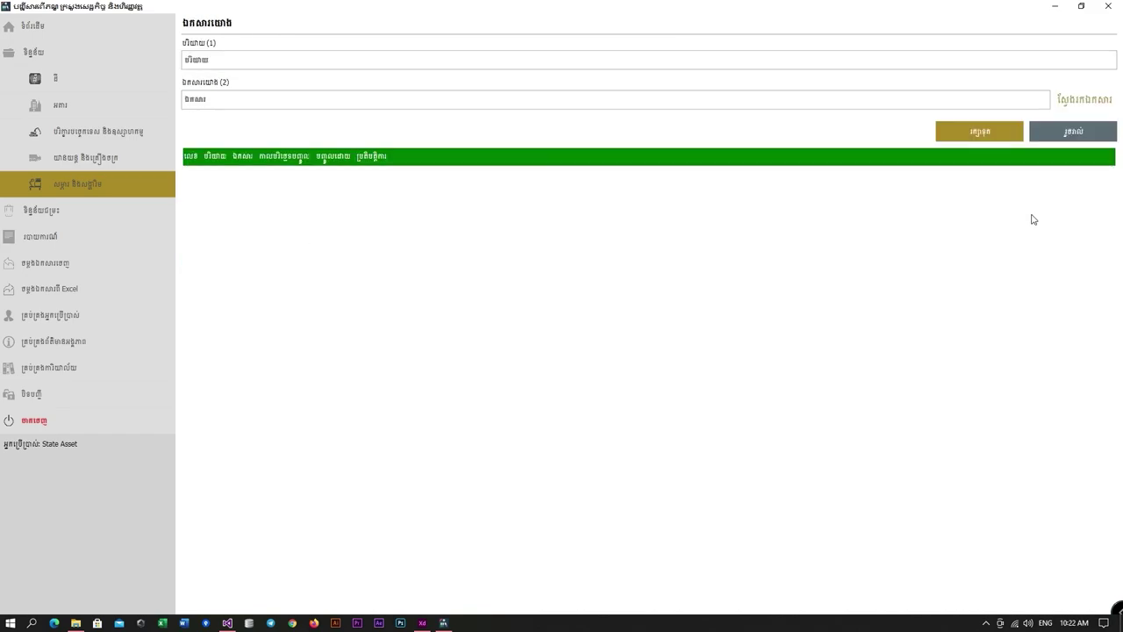
left_click(1064, 131)
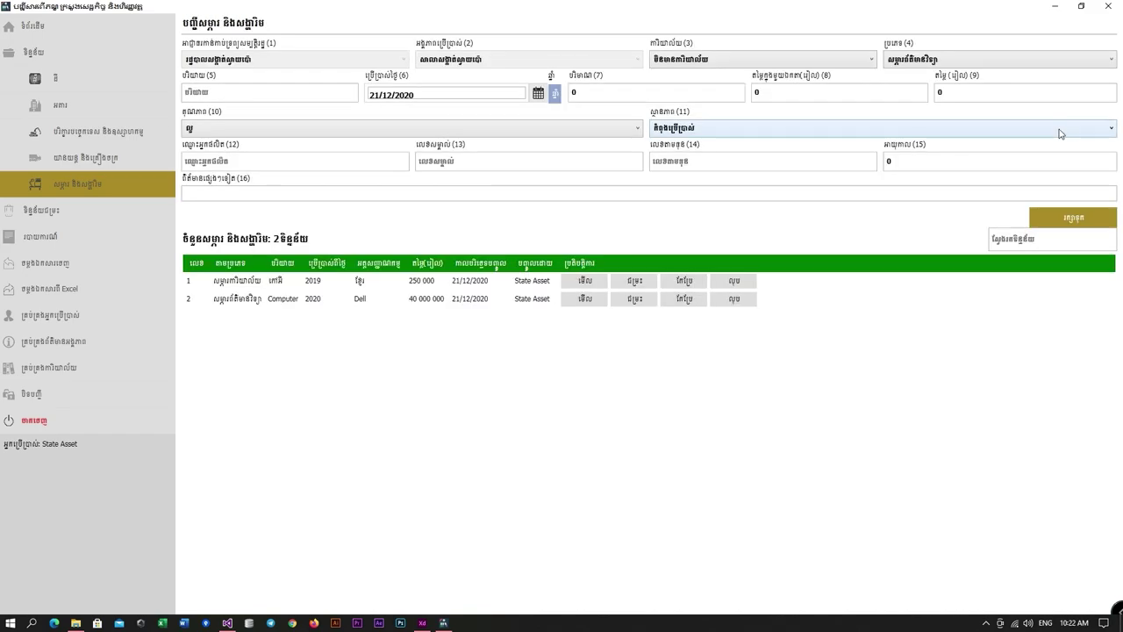
Open the list of disposed land and display its report.
left_click(116, 220)
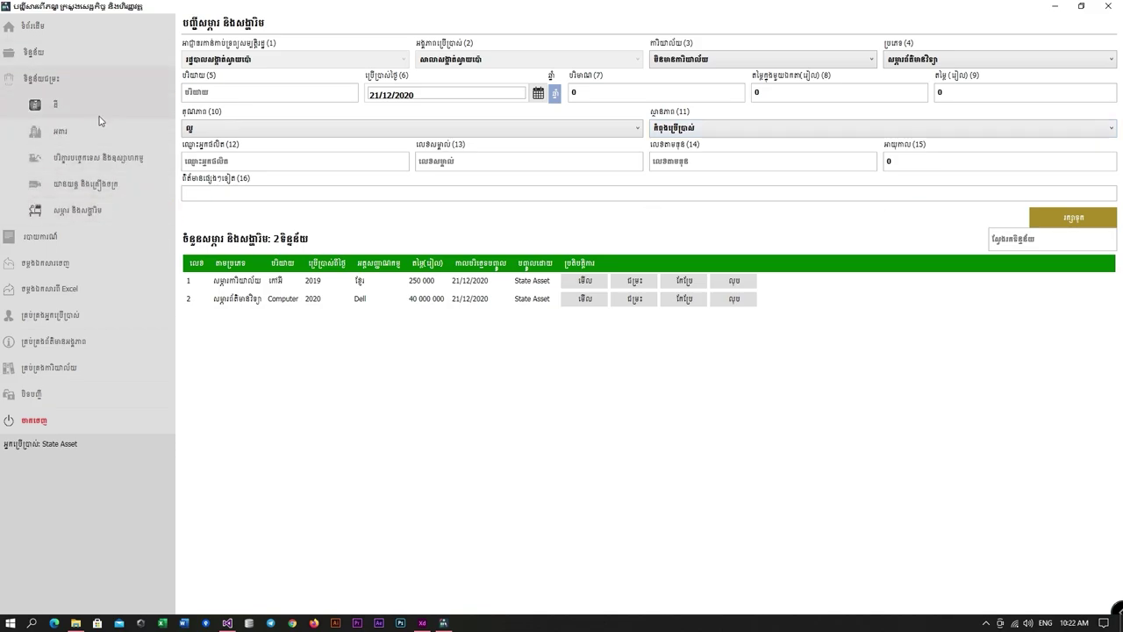
left_click(99, 115)
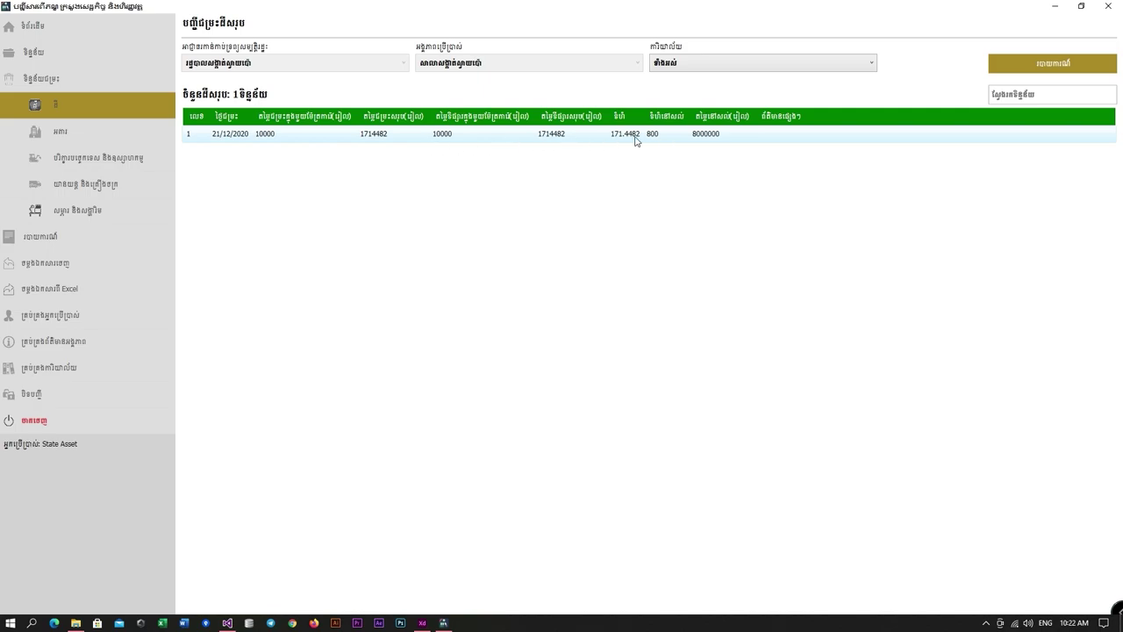
left_click(1029, 64)
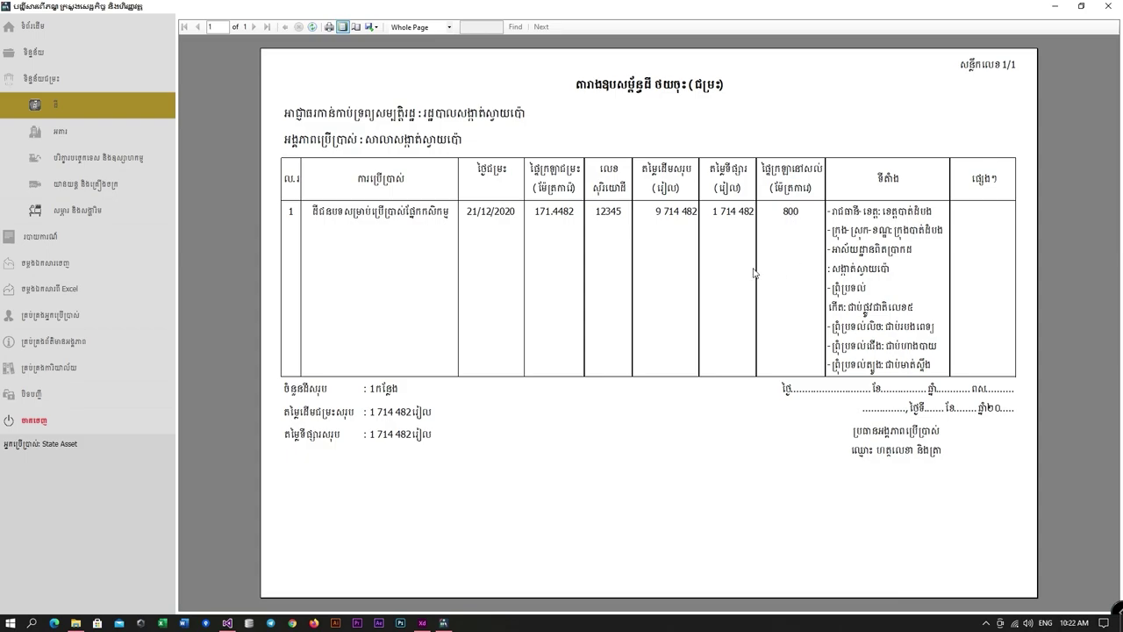
Check the disposed buildings list and display the report of disposed technical and industrial equipment.
left_click(77, 131)
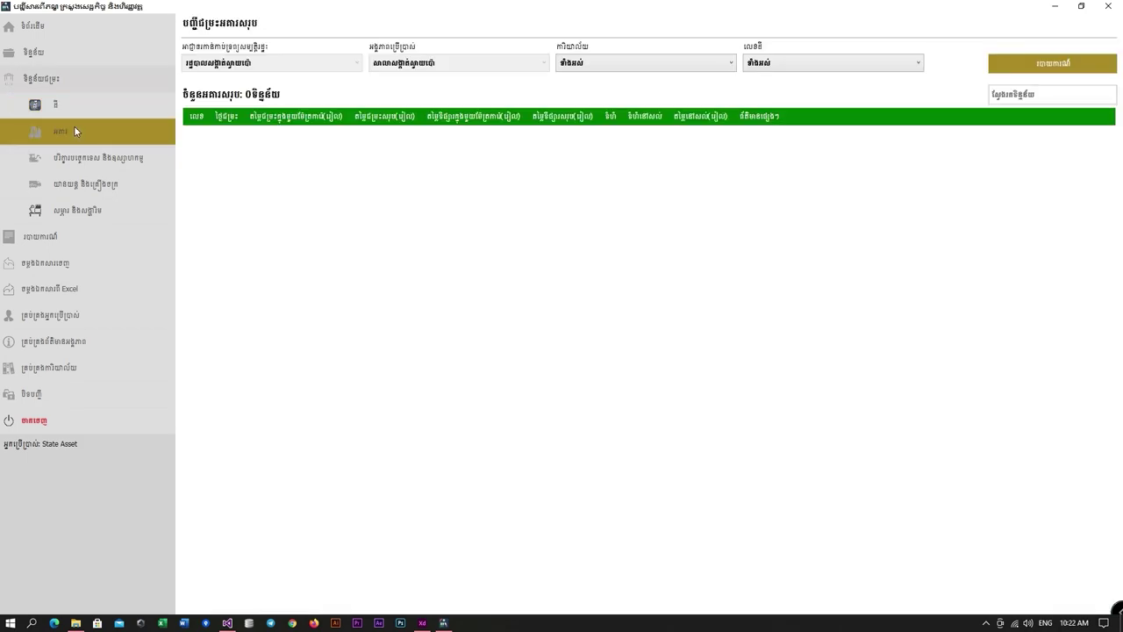
left_click(110, 162)
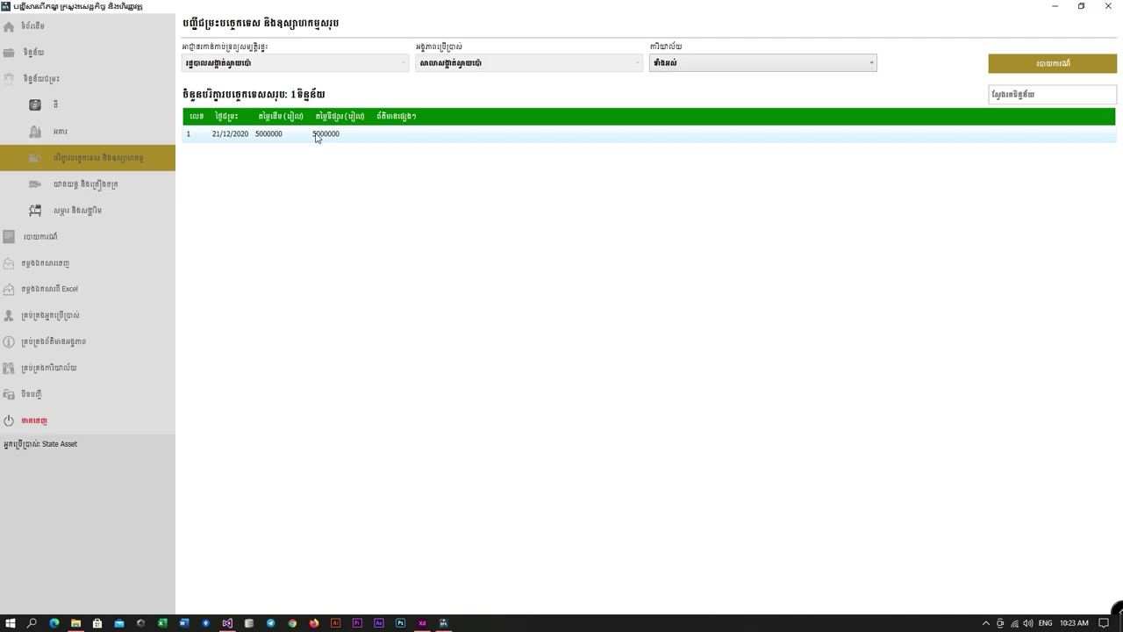
left_click(984, 132)
left_click(1038, 67)
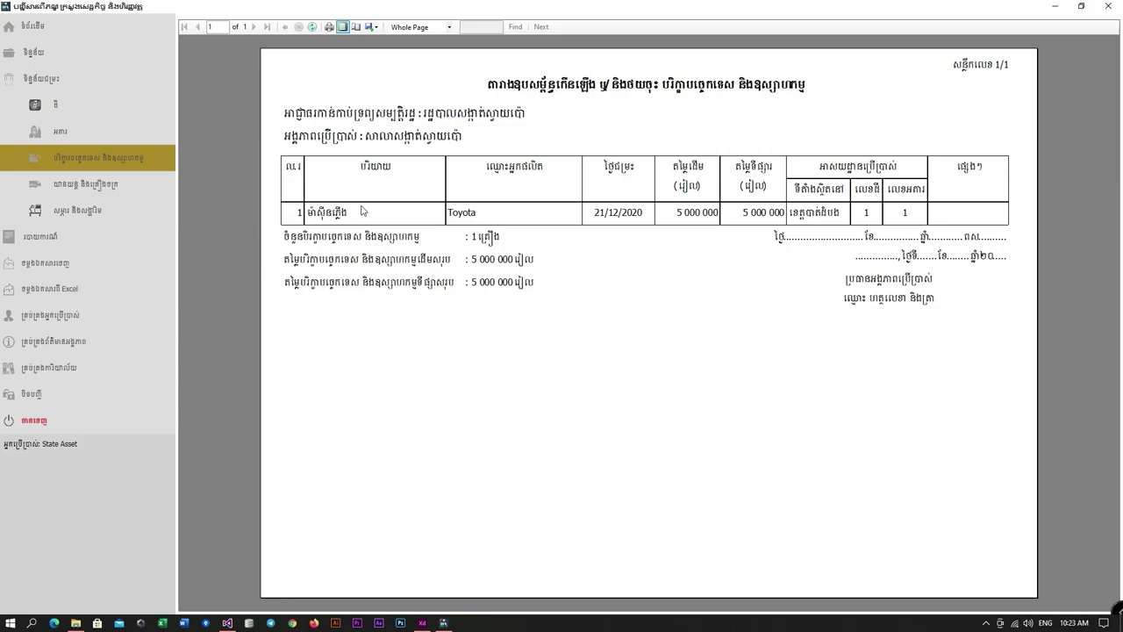
Check the disposal lists for vehicles and machinery and for materials and furniture.
left_click(104, 197)
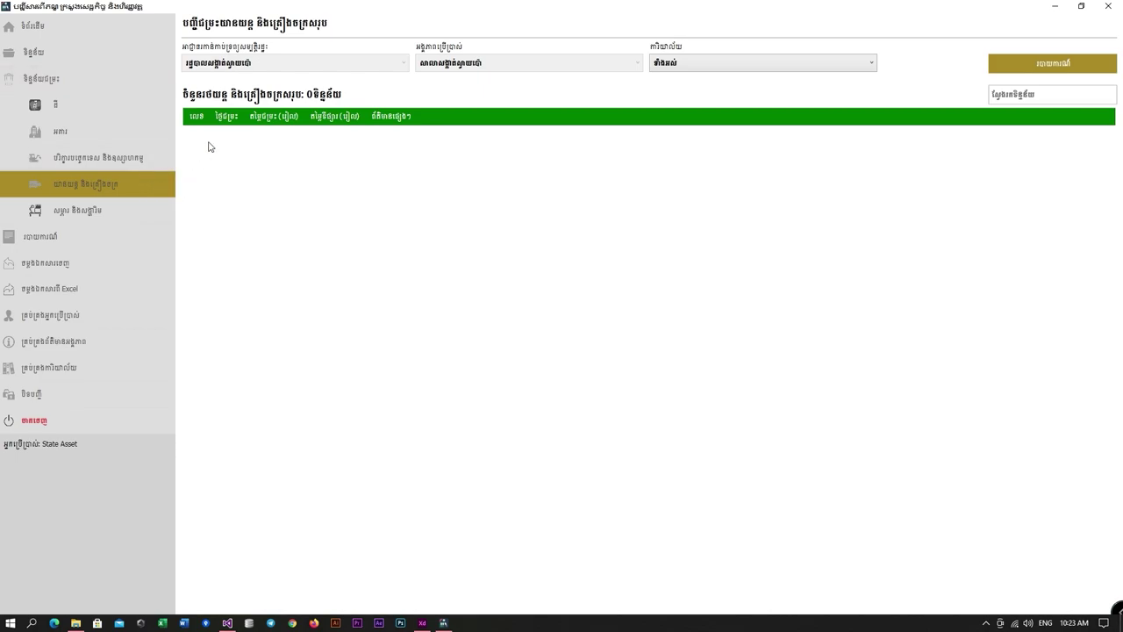
left_click(92, 215)
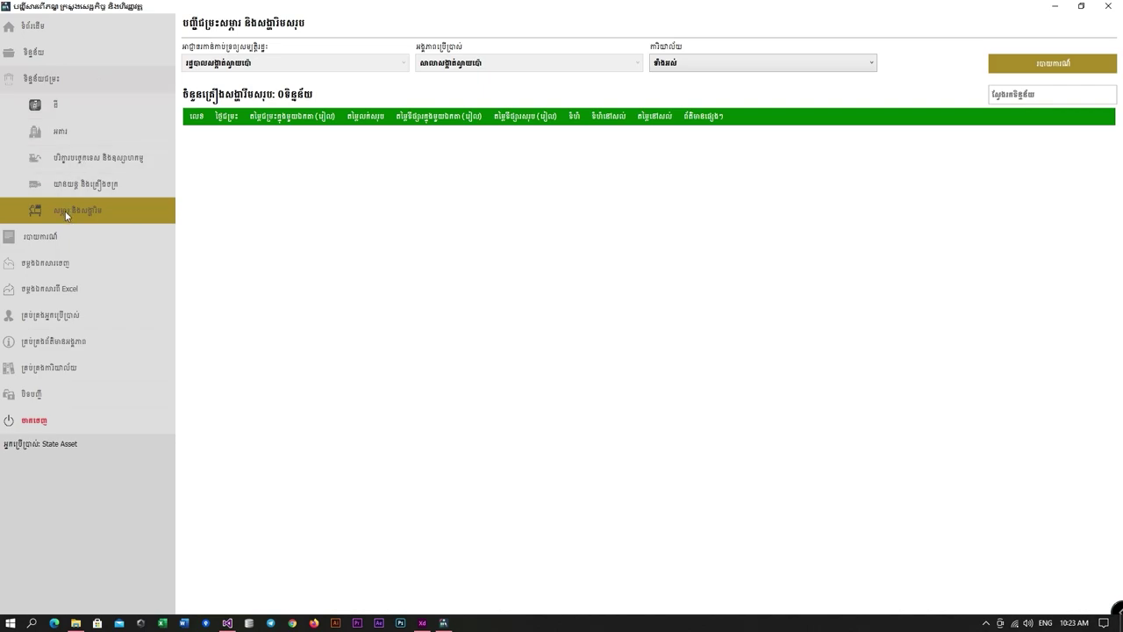
left_click(77, 79)
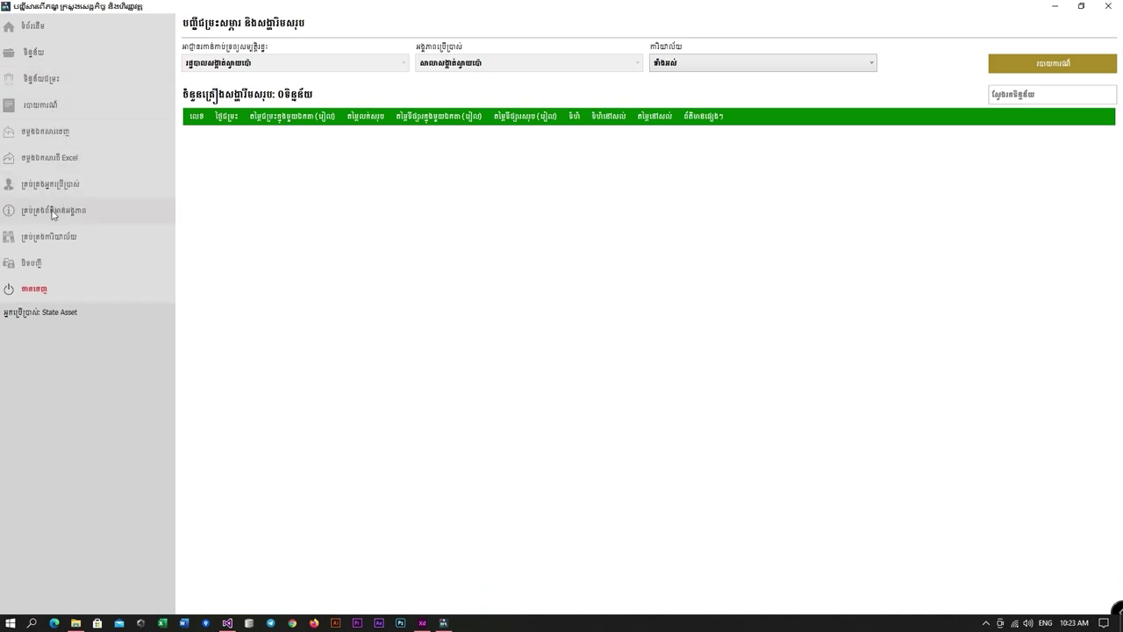
Close the inventory accounts (បិទបញ្ជី) with the closing date 31/12/2020.
left_click(36, 261)
left_click(255, 67)
left_click(254, 68)
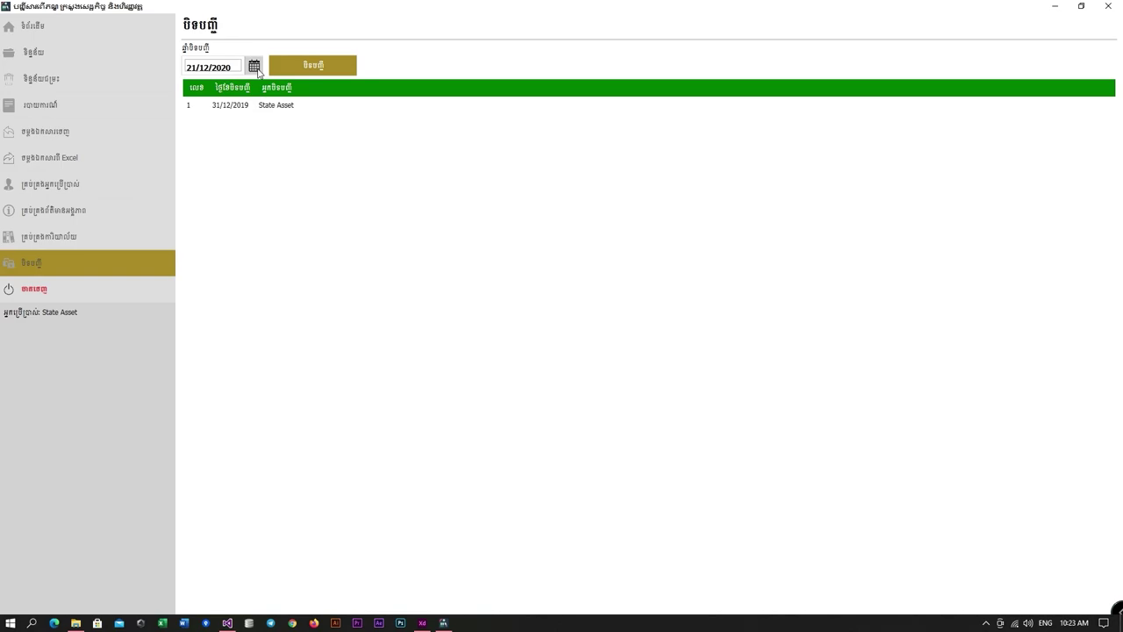
left_click(254, 68)
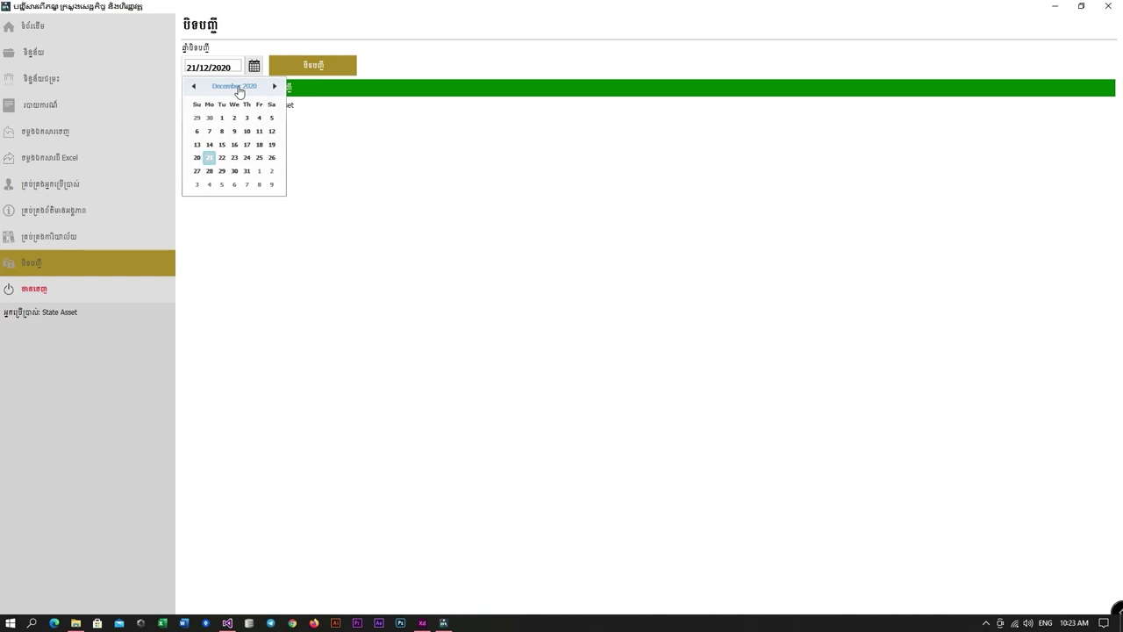
left_click(247, 170)
left_click(303, 68)
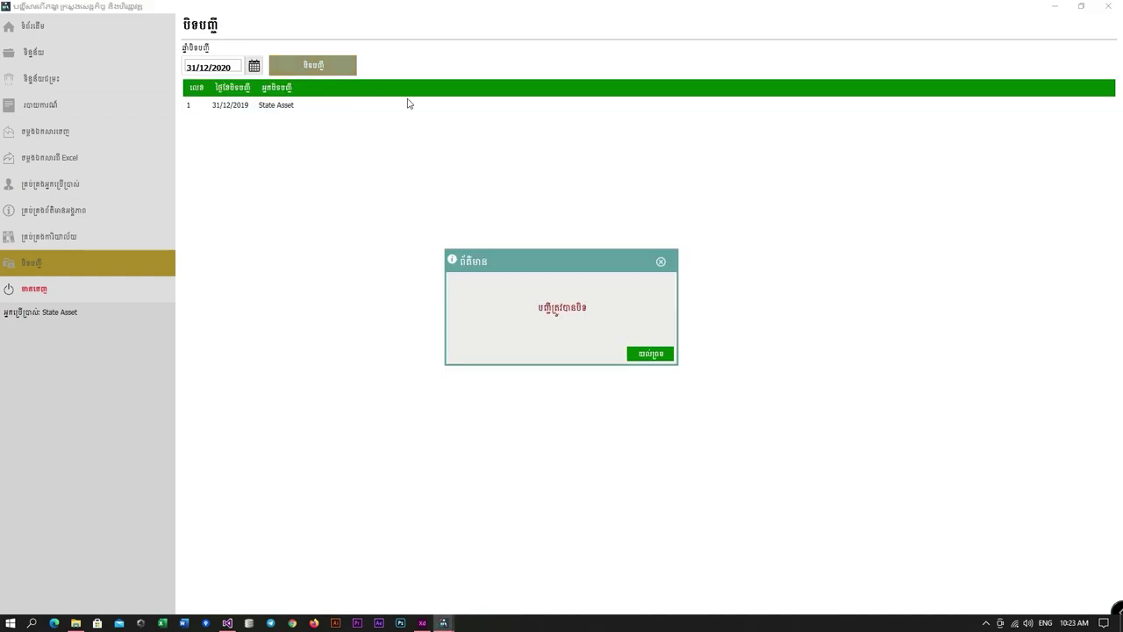
left_click(643, 352)
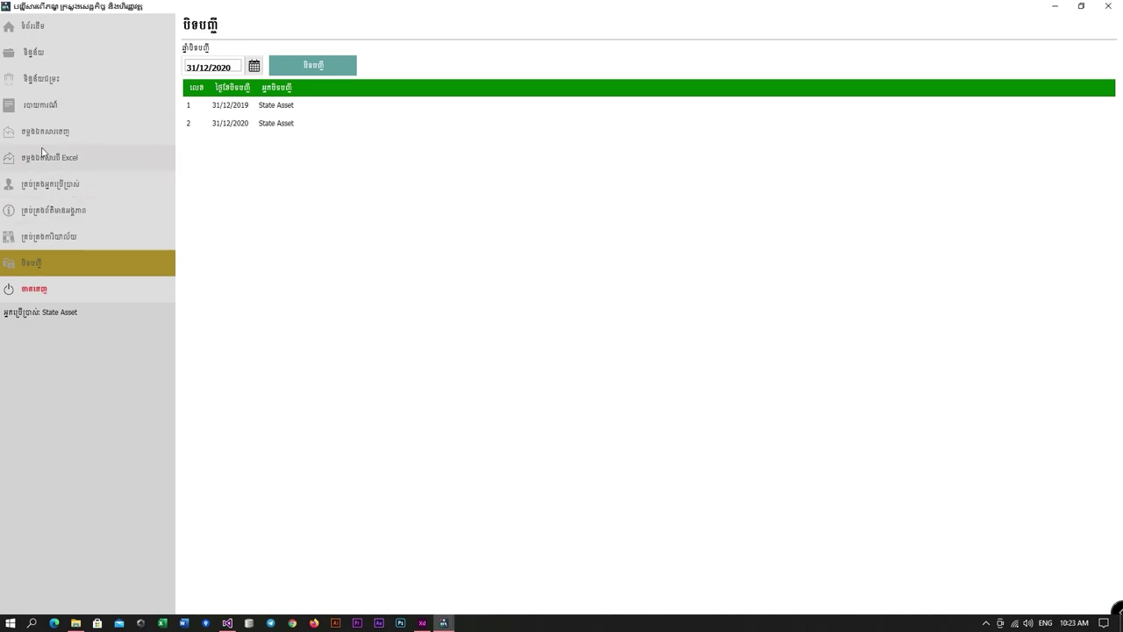
Display the comparison report of 2019 with 2020 and review all its pages.
left_click(46, 104)
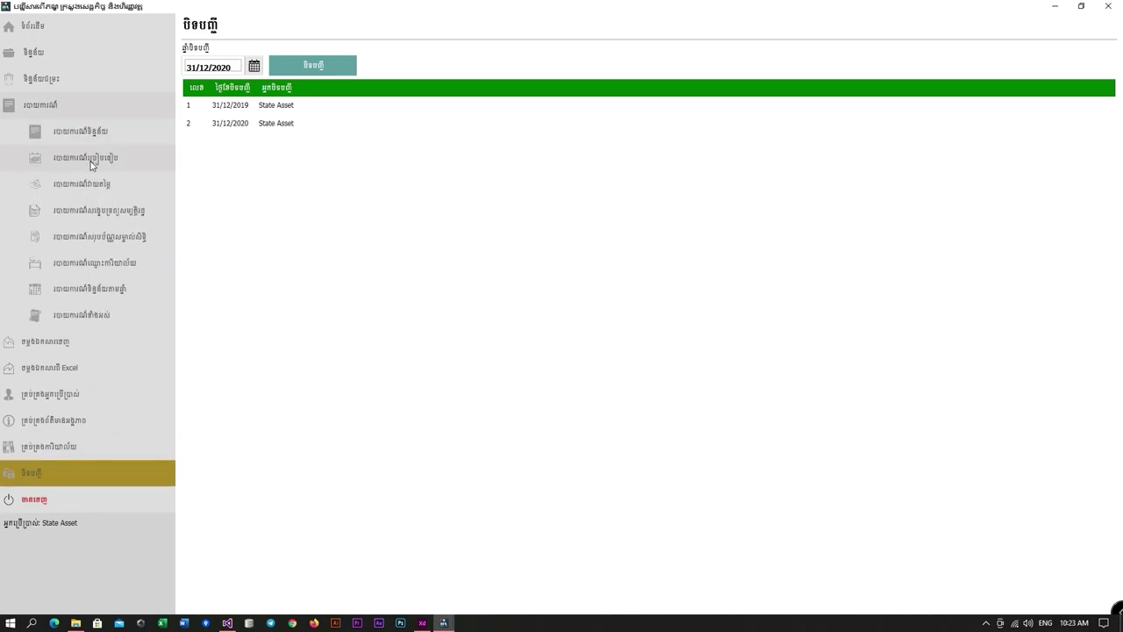
left_click(92, 161)
left_click(477, 50)
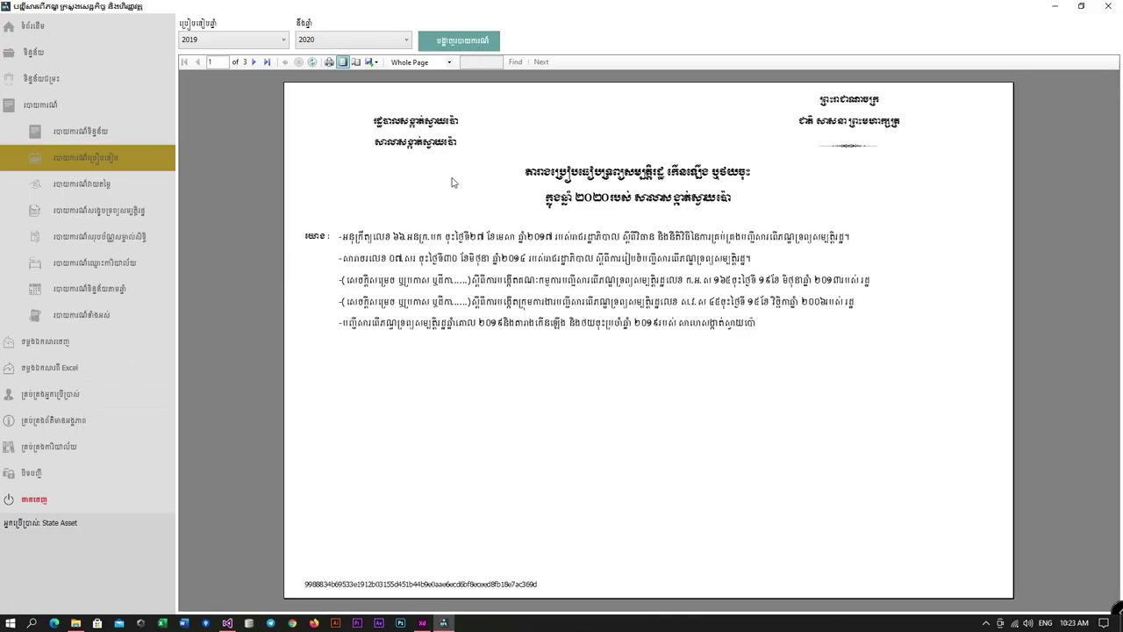
left_click(254, 63)
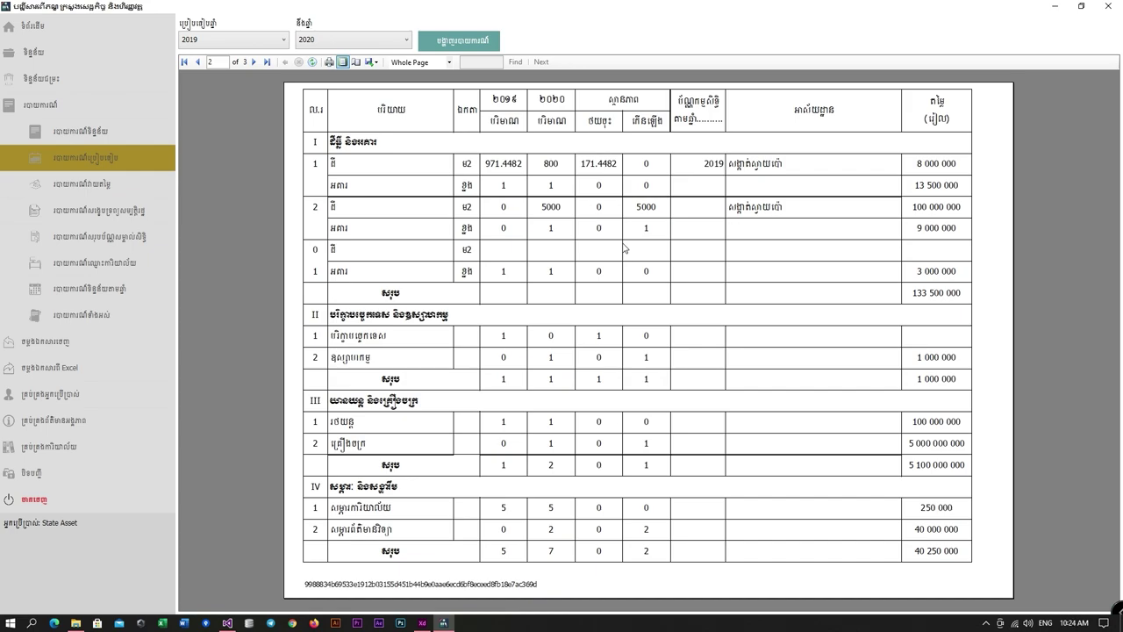
left_click(253, 63)
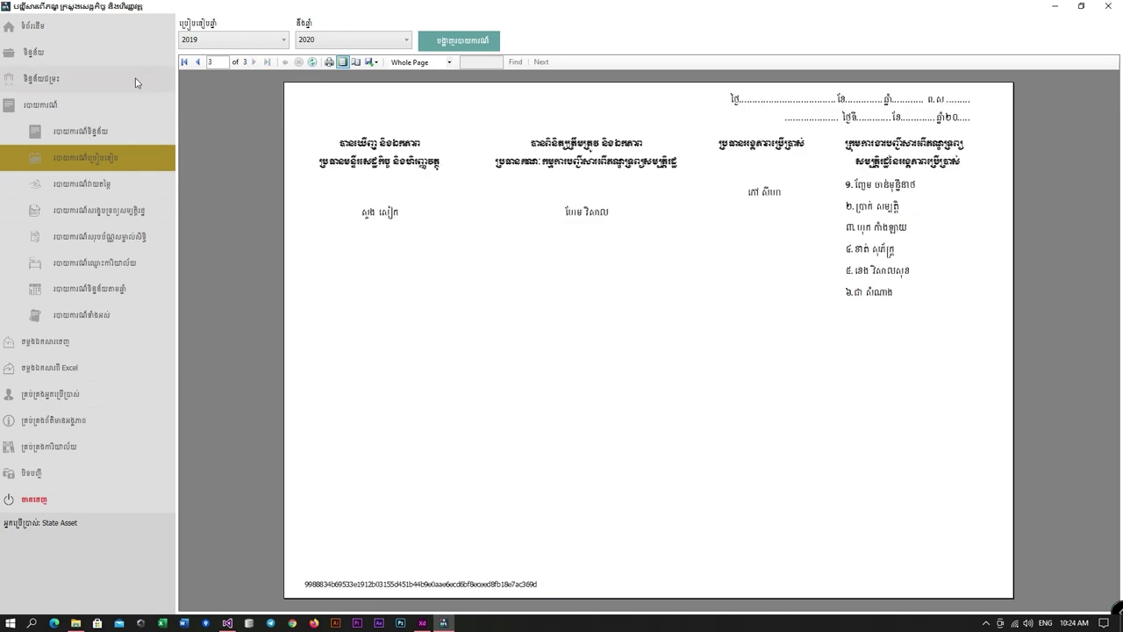
Display the complete report (របាយការណ៍ទាំងអស់) for the closing year 2020.
left_click(91, 314)
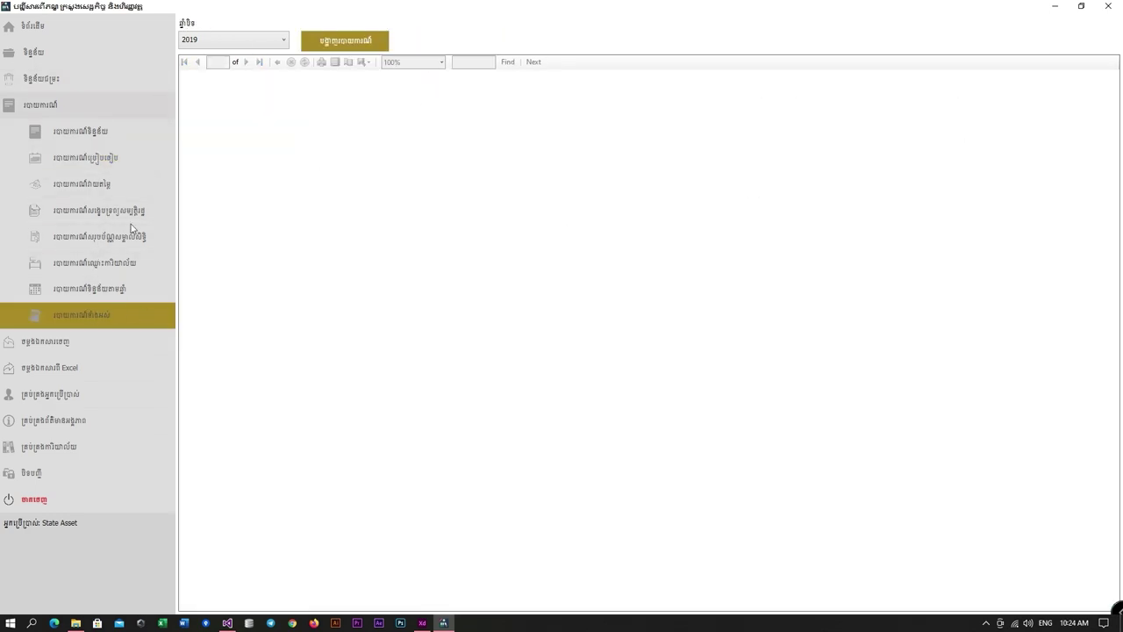
left_click(215, 41)
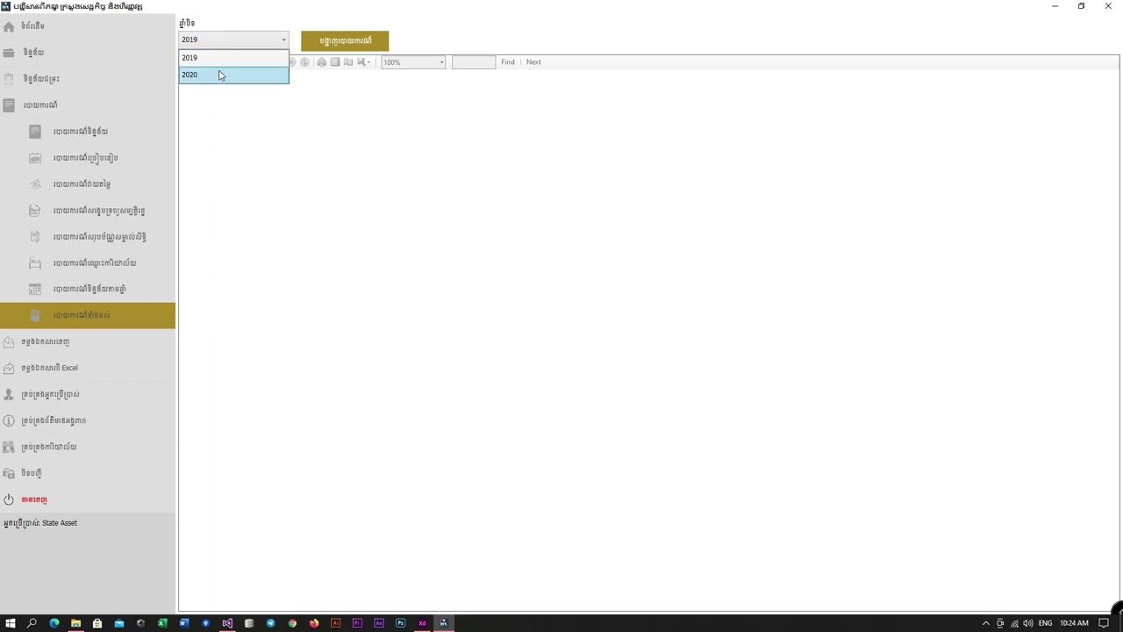
left_click(219, 76)
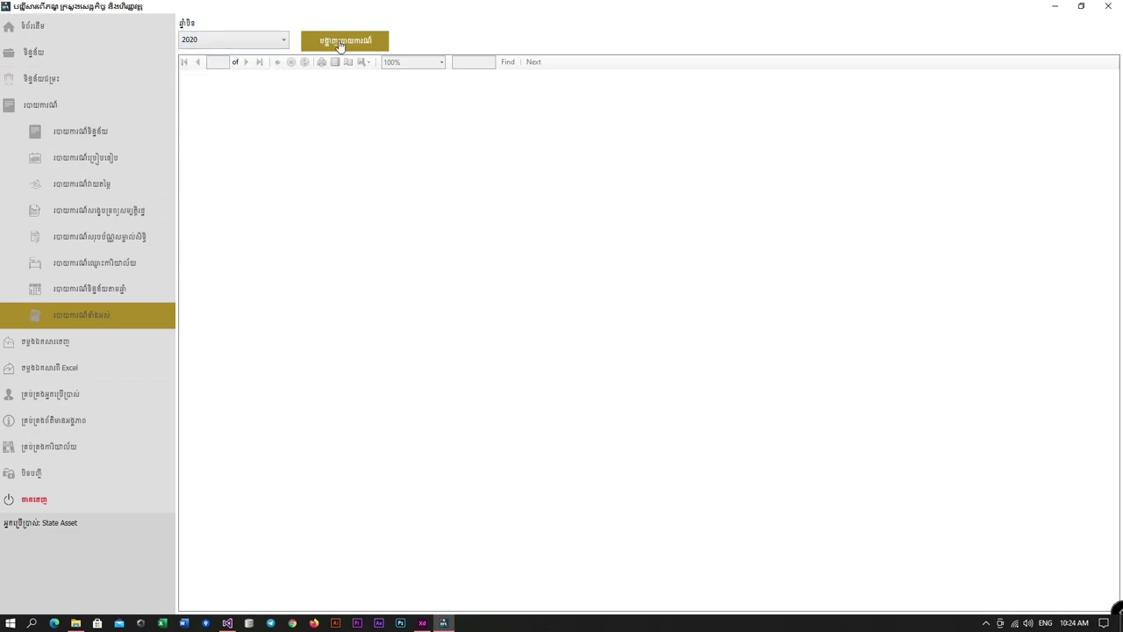
left_click(342, 41)
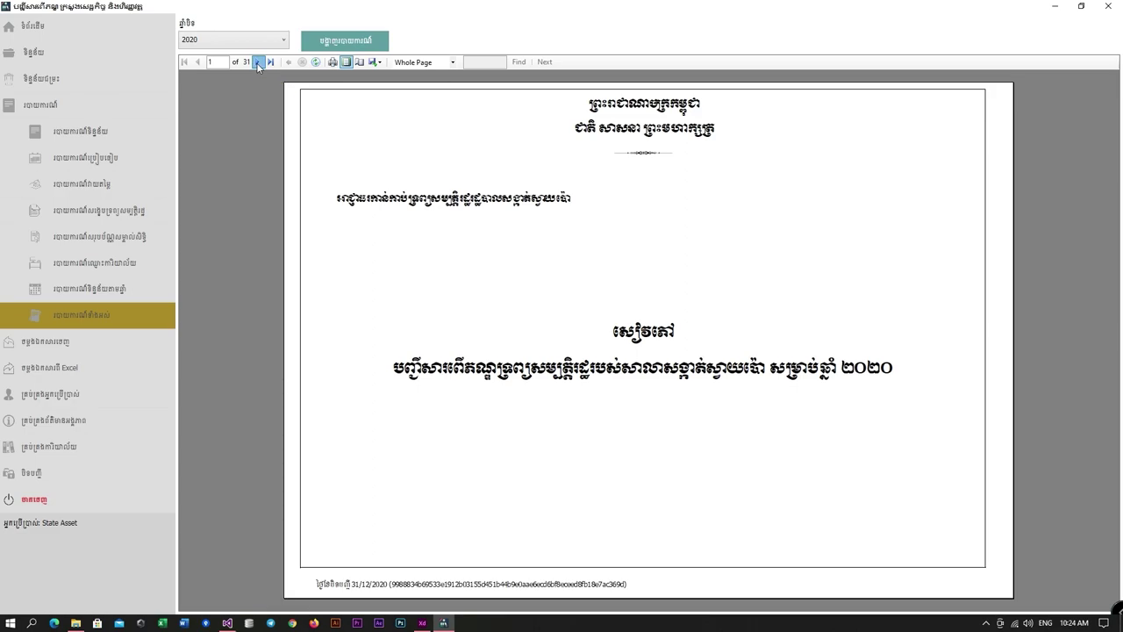
Review the complete report's opening section up to page 10, covering the office list, land and building table, and individual land and building cards.
left_click(257, 62)
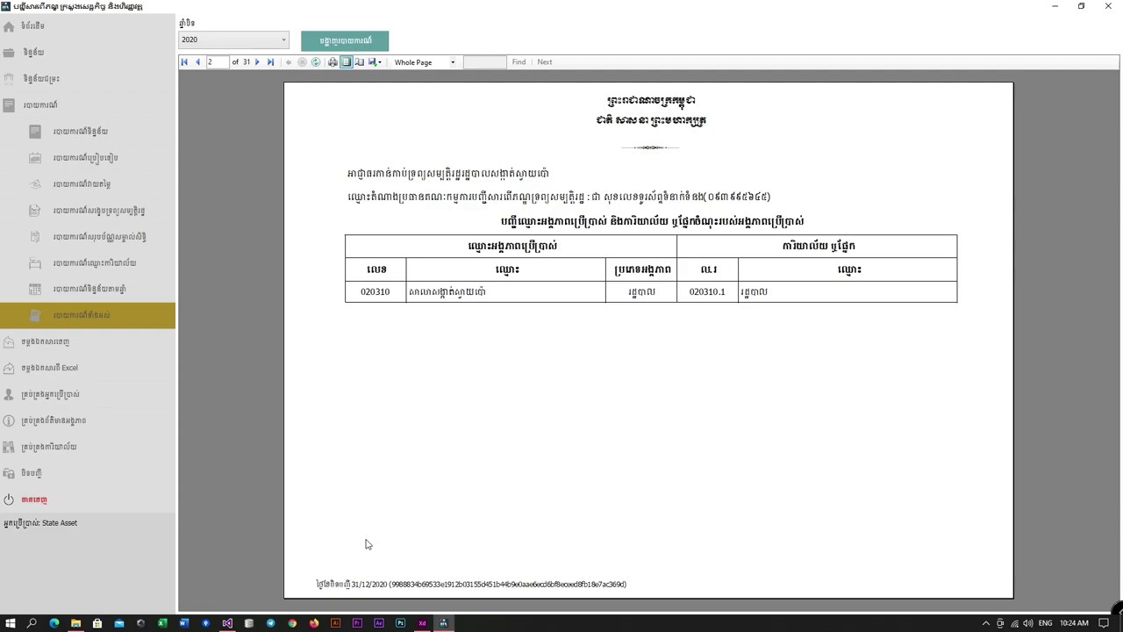
left_click(259, 63)
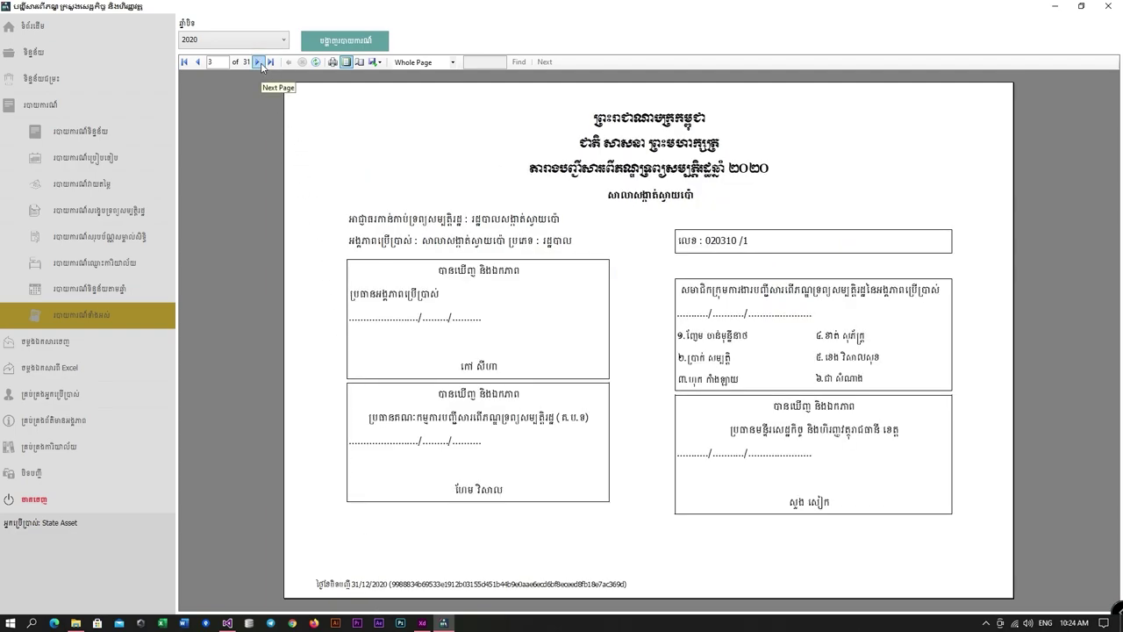
left_click(258, 63)
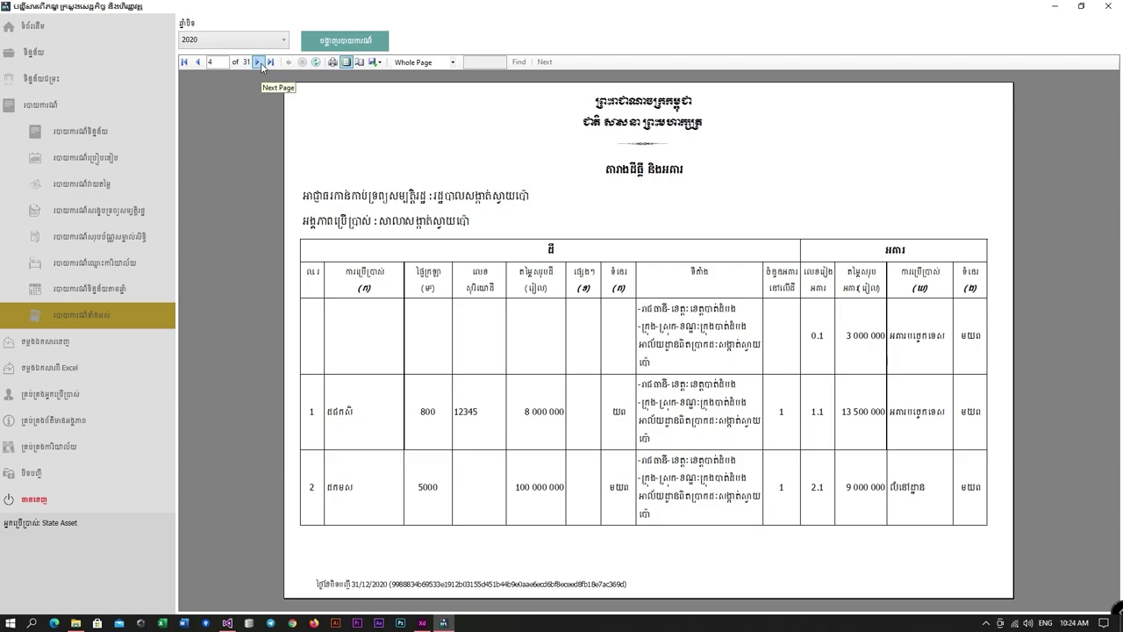
left_click(258, 63)
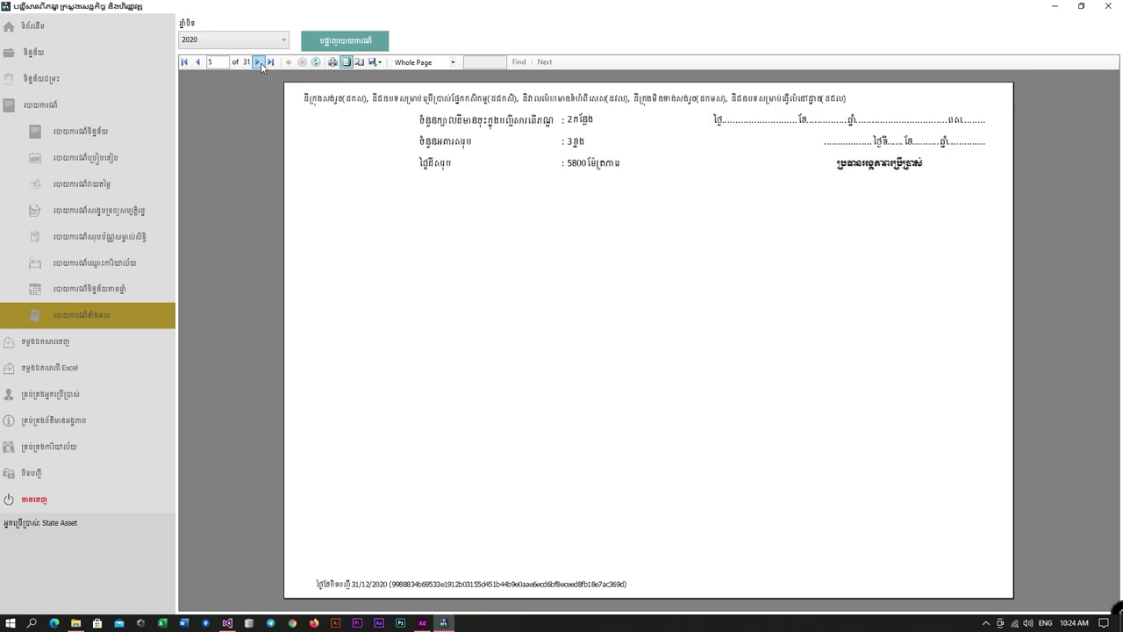
left_click(258, 62)
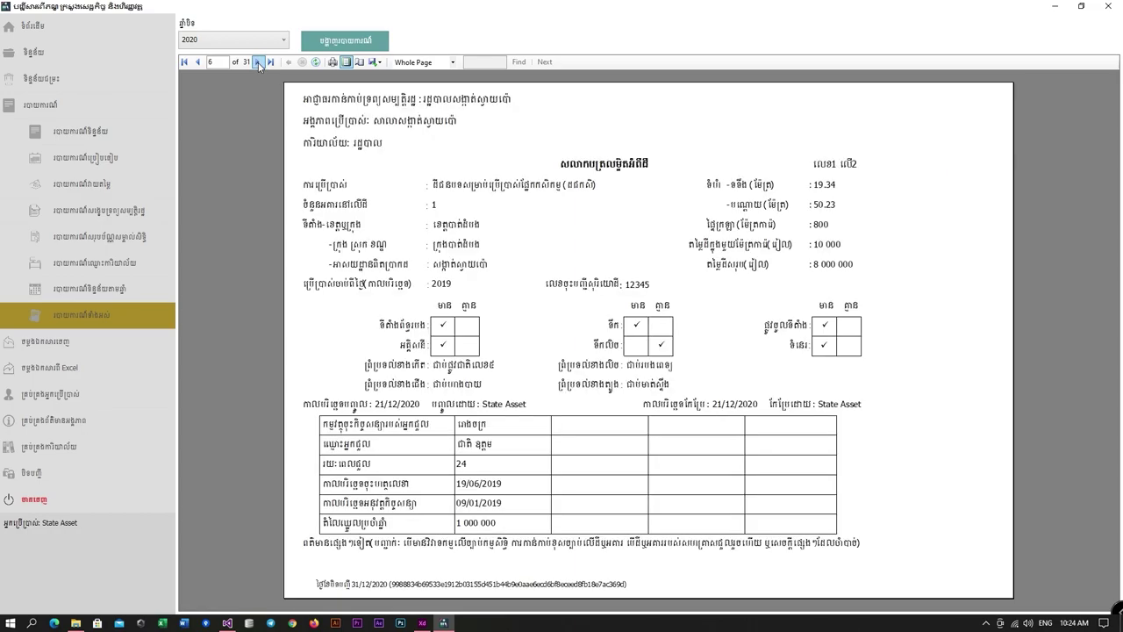
left_click(258, 62)
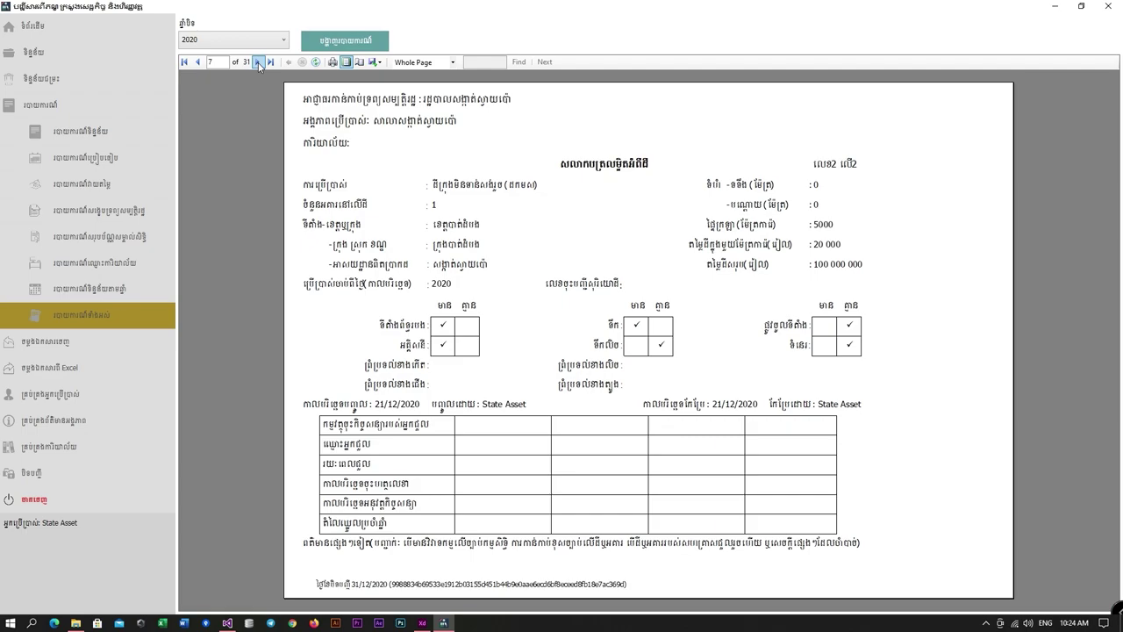
left_click(258, 62)
left_click(258, 63)
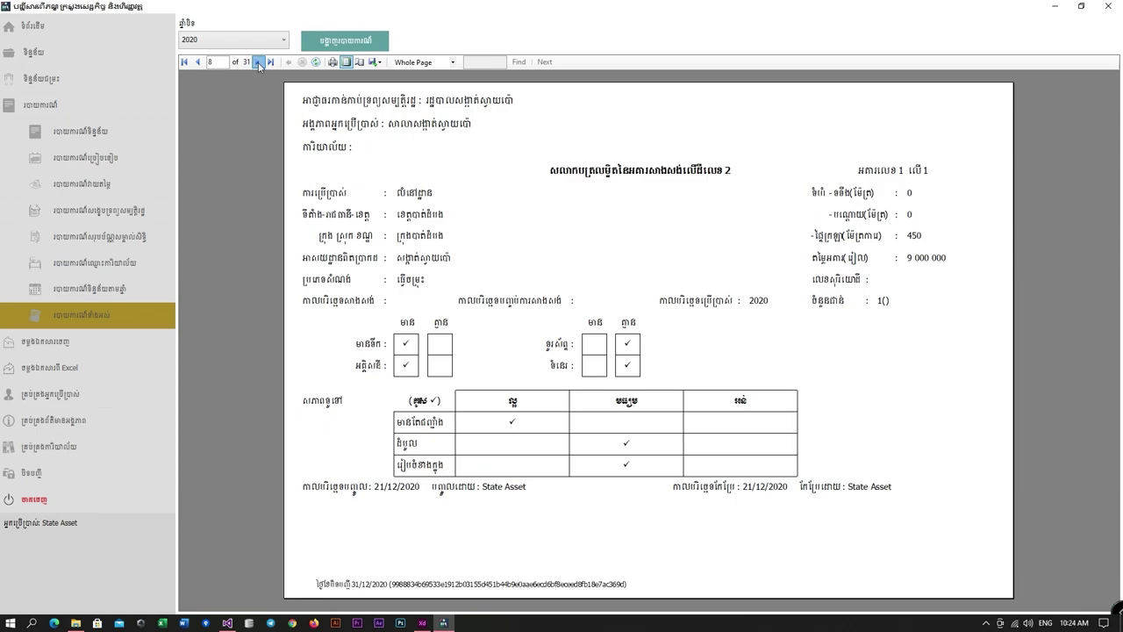
left_click(258, 63)
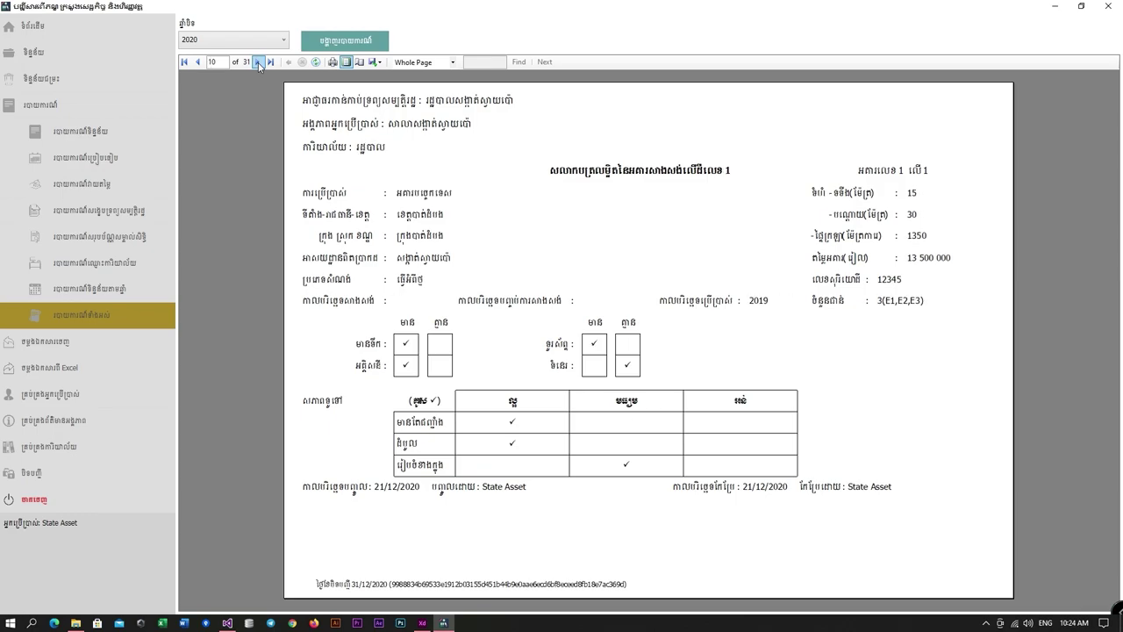
Review the tables of technical and industrial equipment, vehicles and machinery, and materials and furniture on pages 11 to 14.
left_click(258, 62)
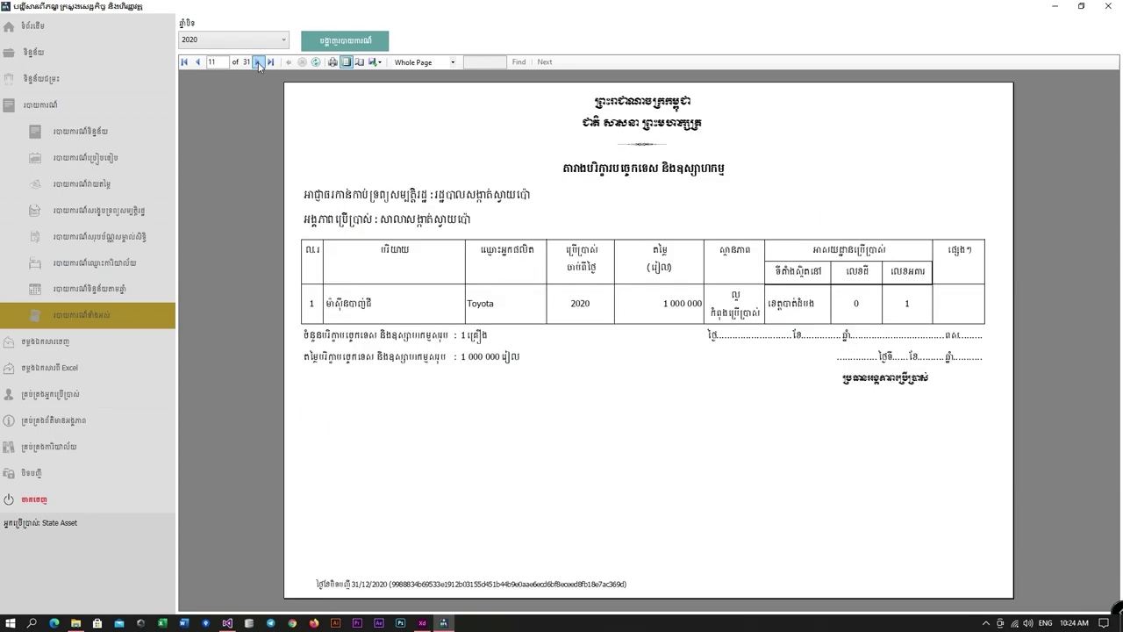
left_click(258, 63)
left_click(258, 62)
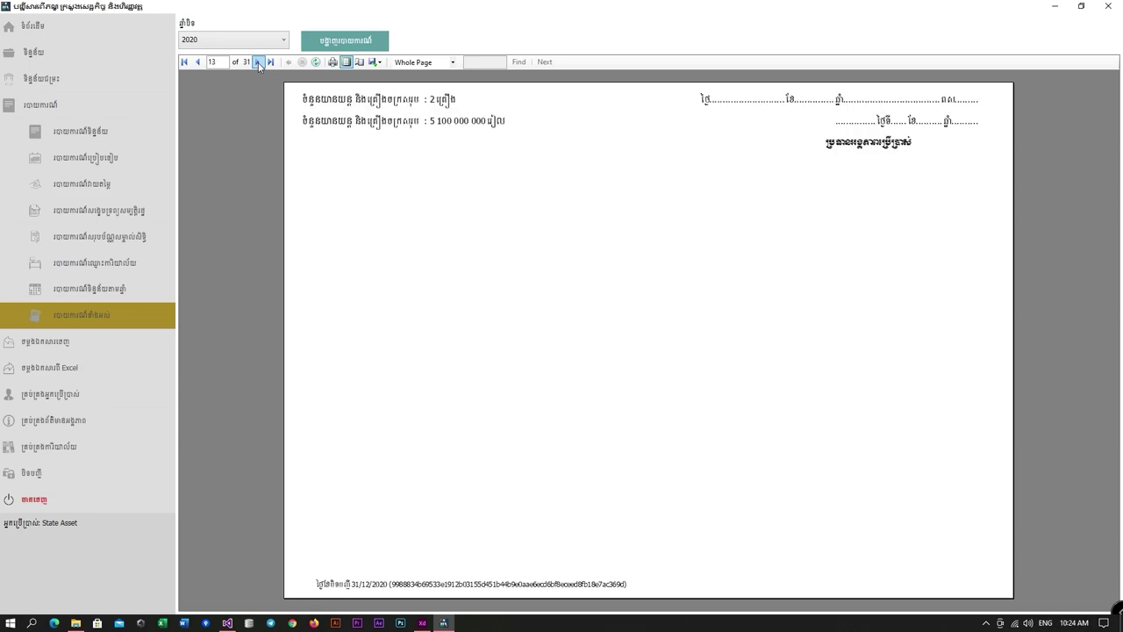
left_click(258, 62)
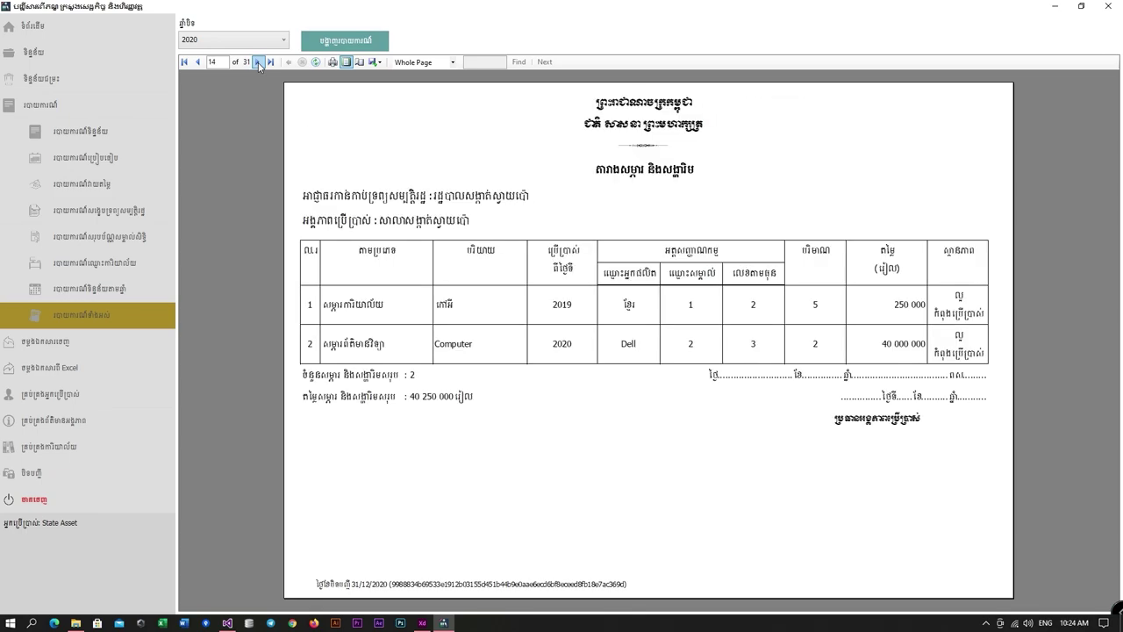
Examine the annexes on land additions, land disposals and building additions on pages 15 to 19 of the complete report.
left_click(258, 63)
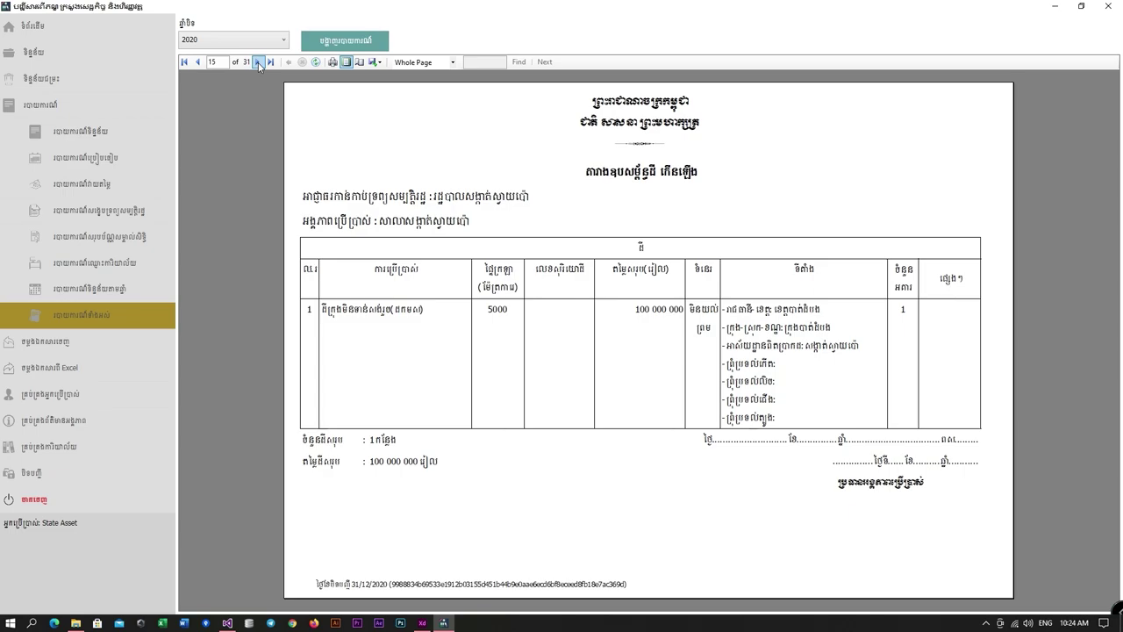
left_click(258, 62)
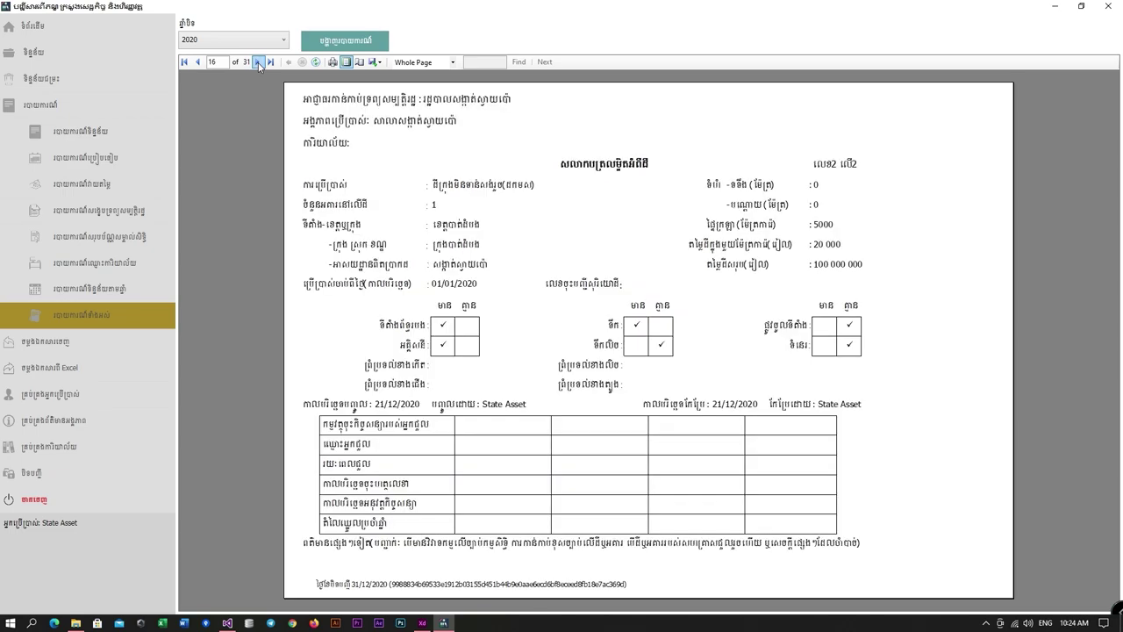
left_click(258, 62)
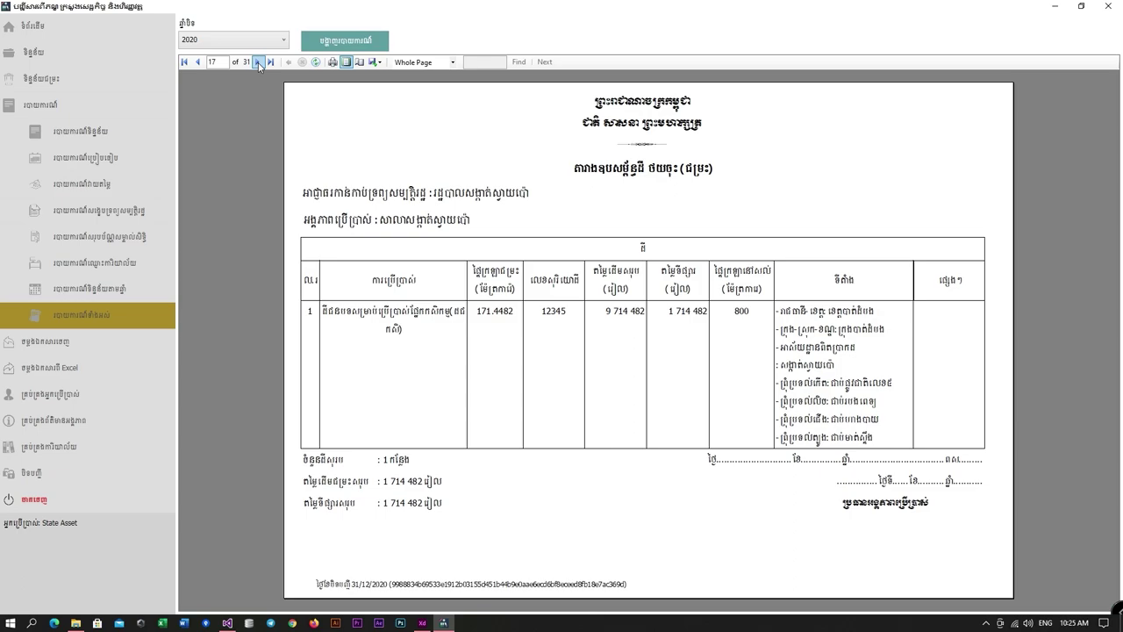
left_click(258, 63)
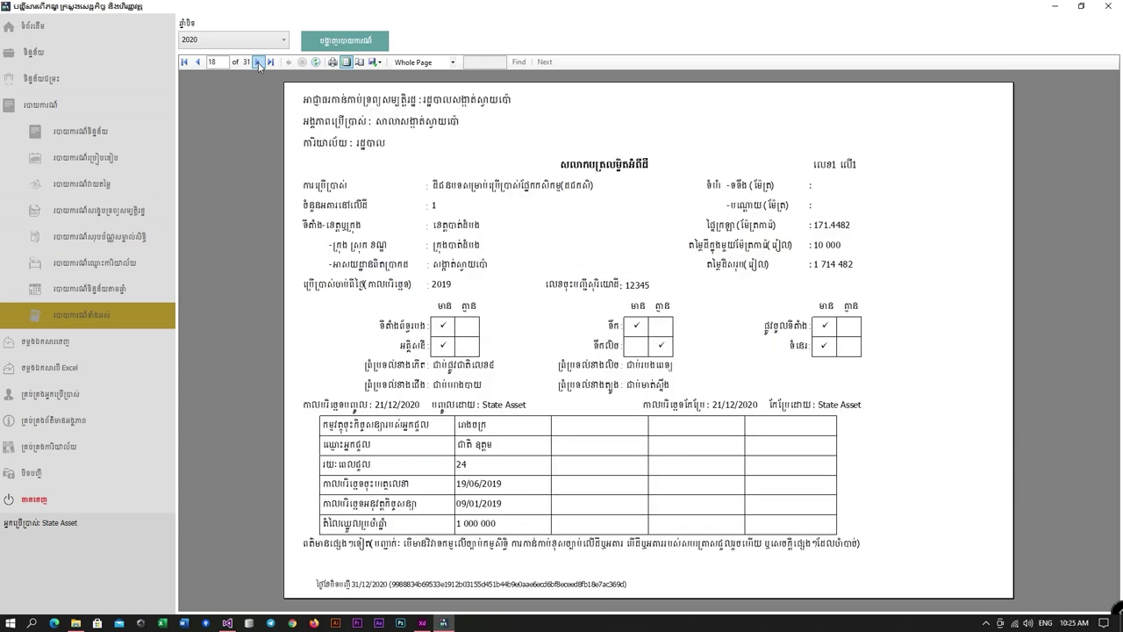
left_click(258, 62)
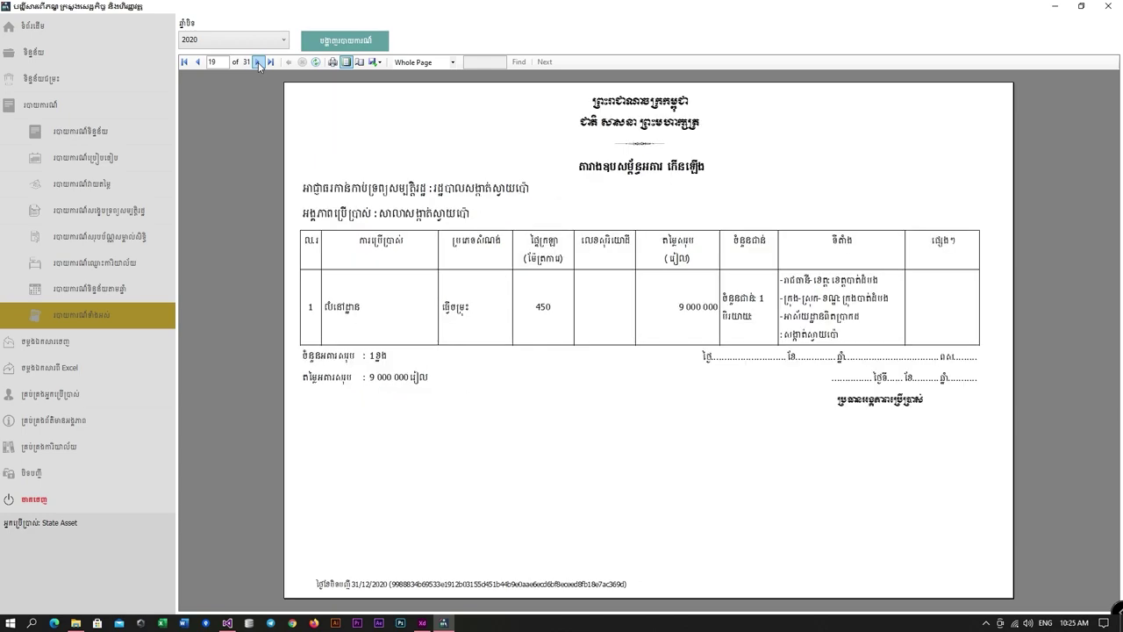